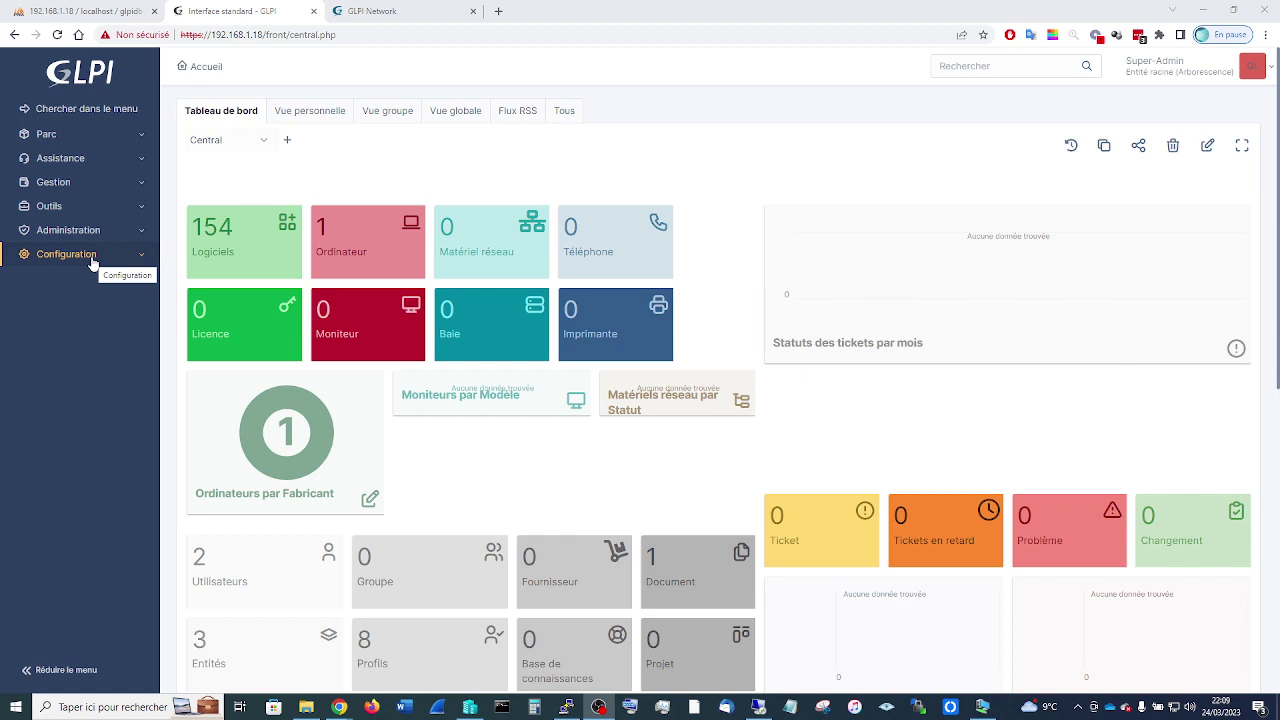
- Accept replacing GLPI's plugins page with the Marketplace, reaching Découvrir's invalid-registration warning
click(92, 262)
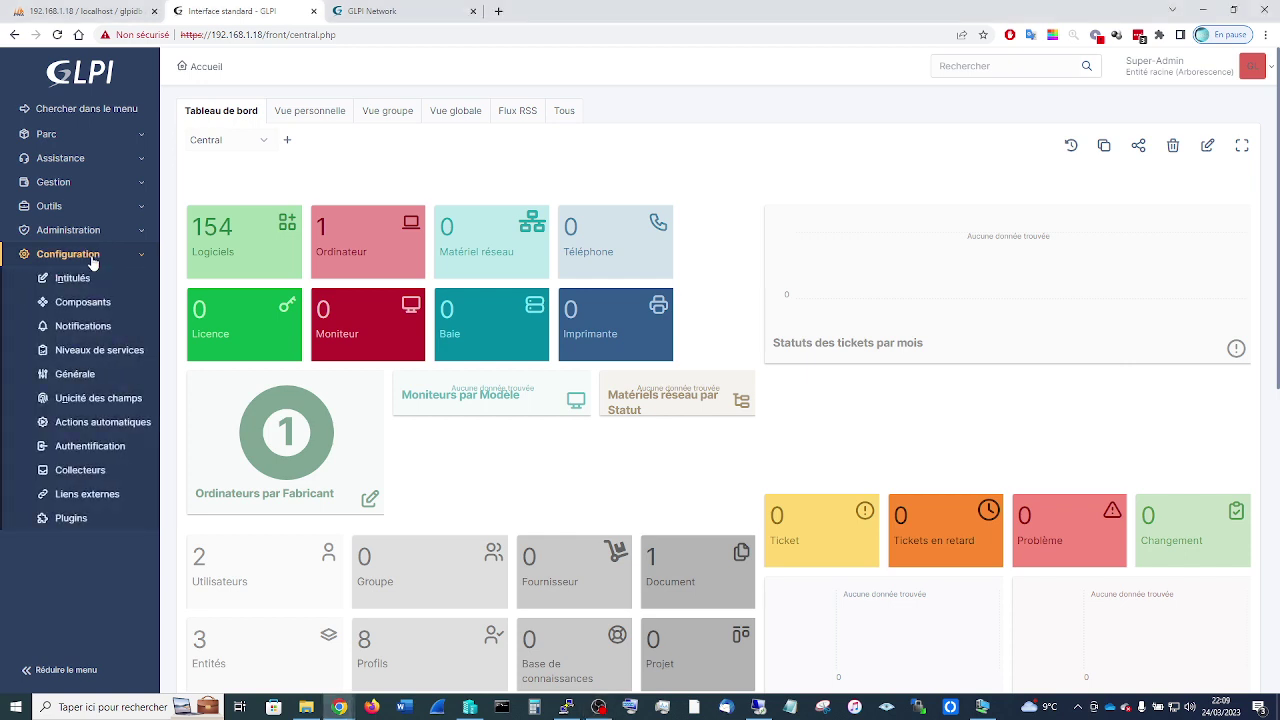
click(100, 520)
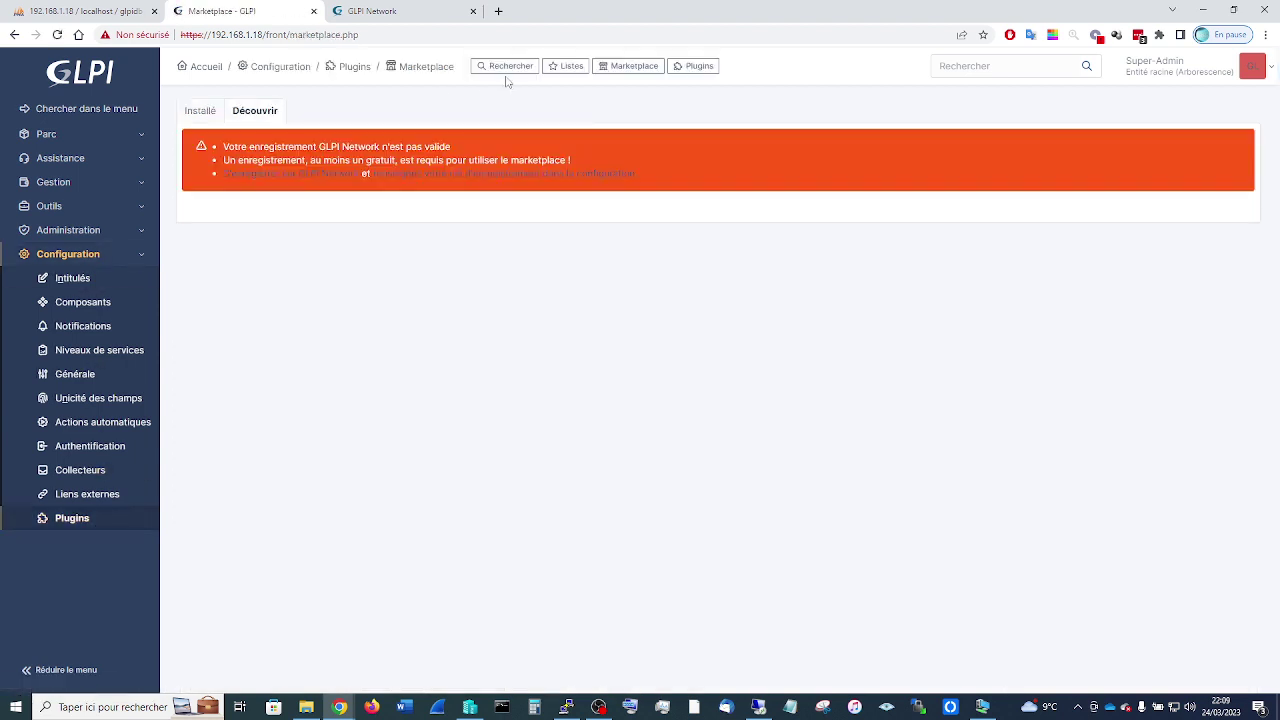
click(625, 66)
click(522, 66)
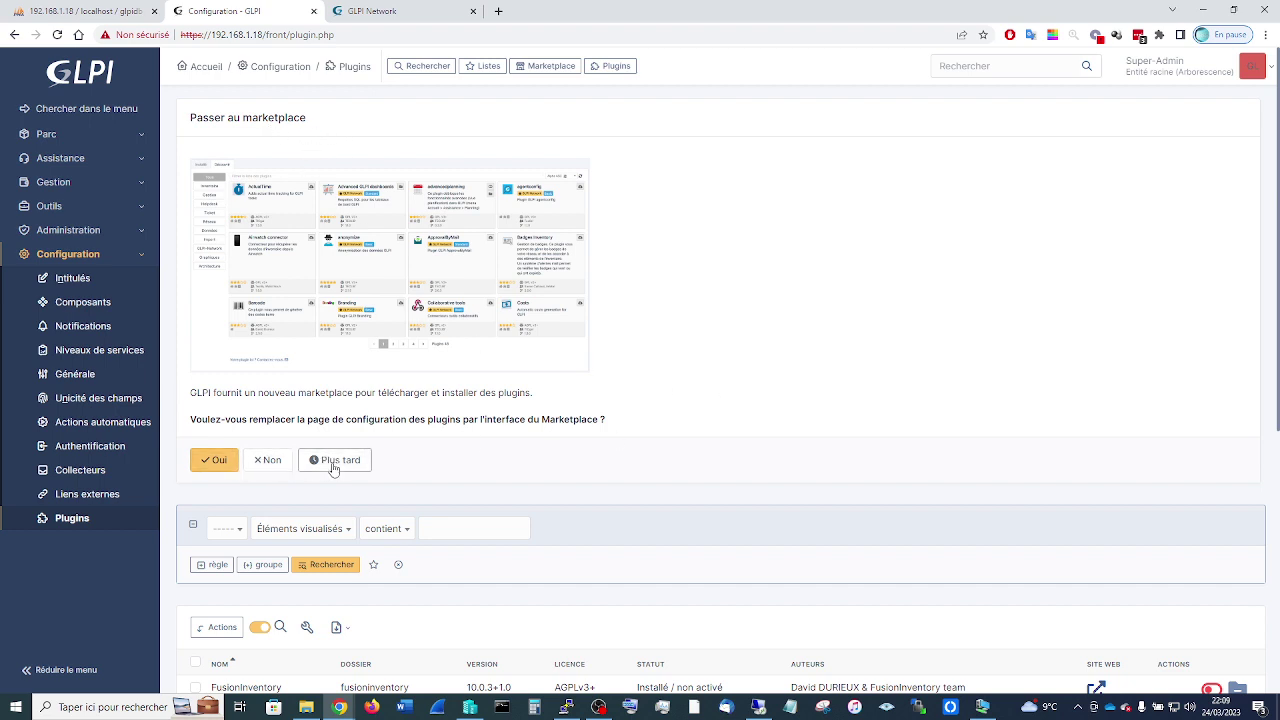
click(222, 466)
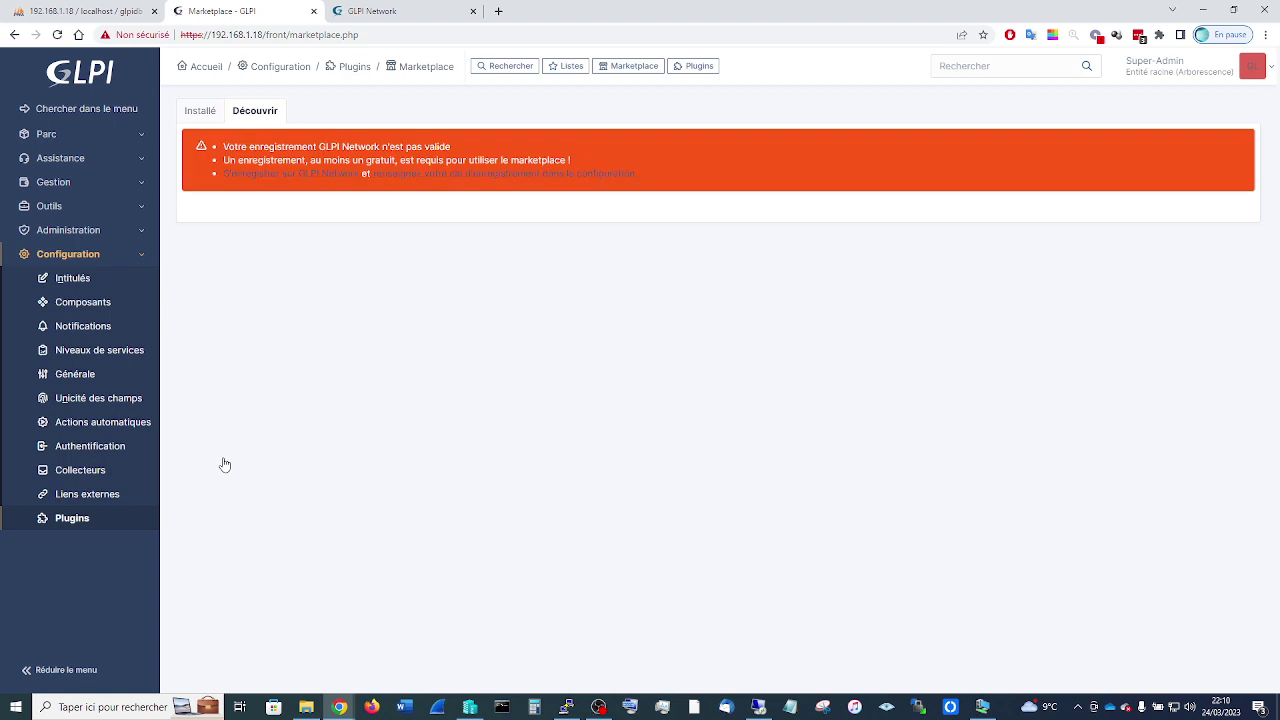
- Follow the GLPI Network registration link to its offers and the free marketplace sign-up form
click(277, 177)
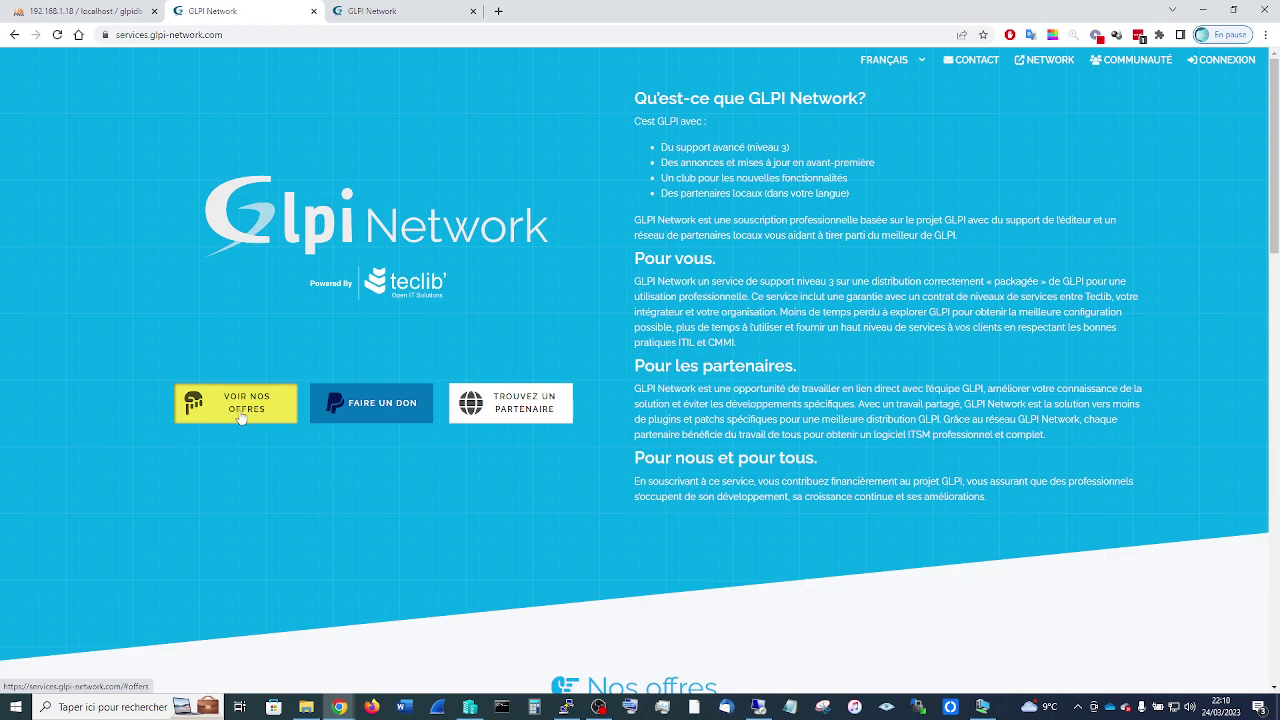
click(241, 418)
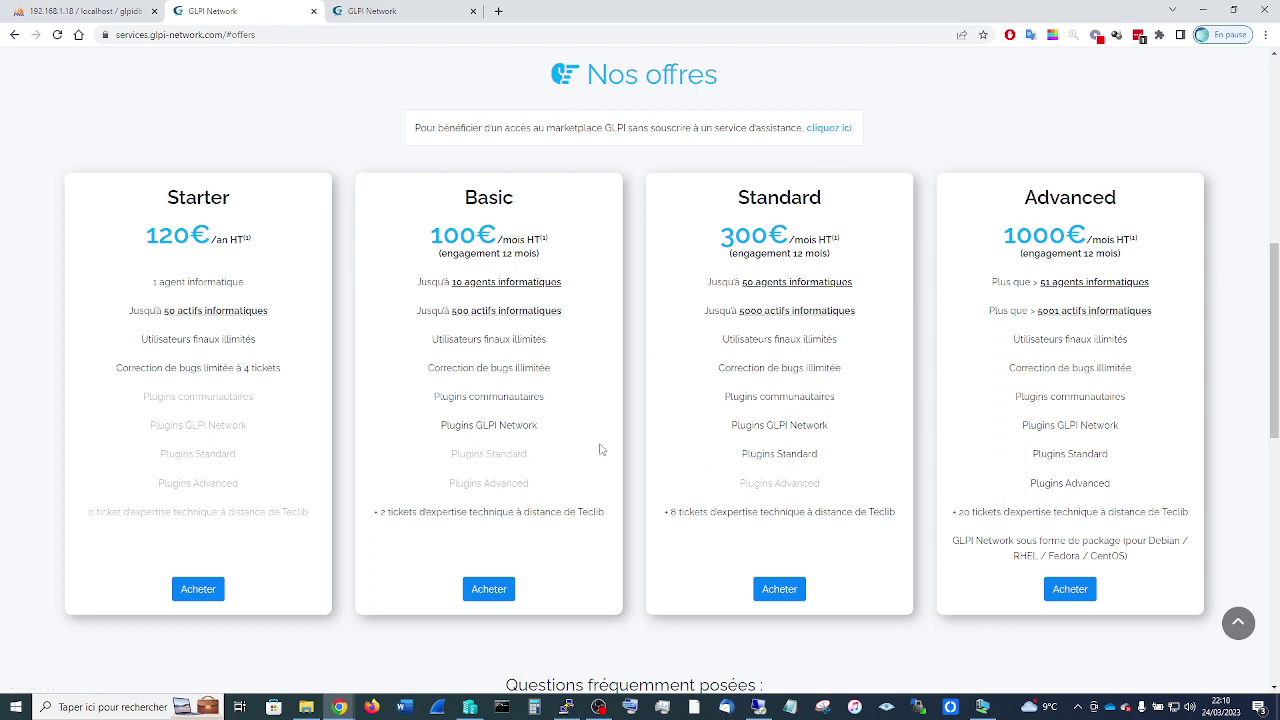
click(824, 132)
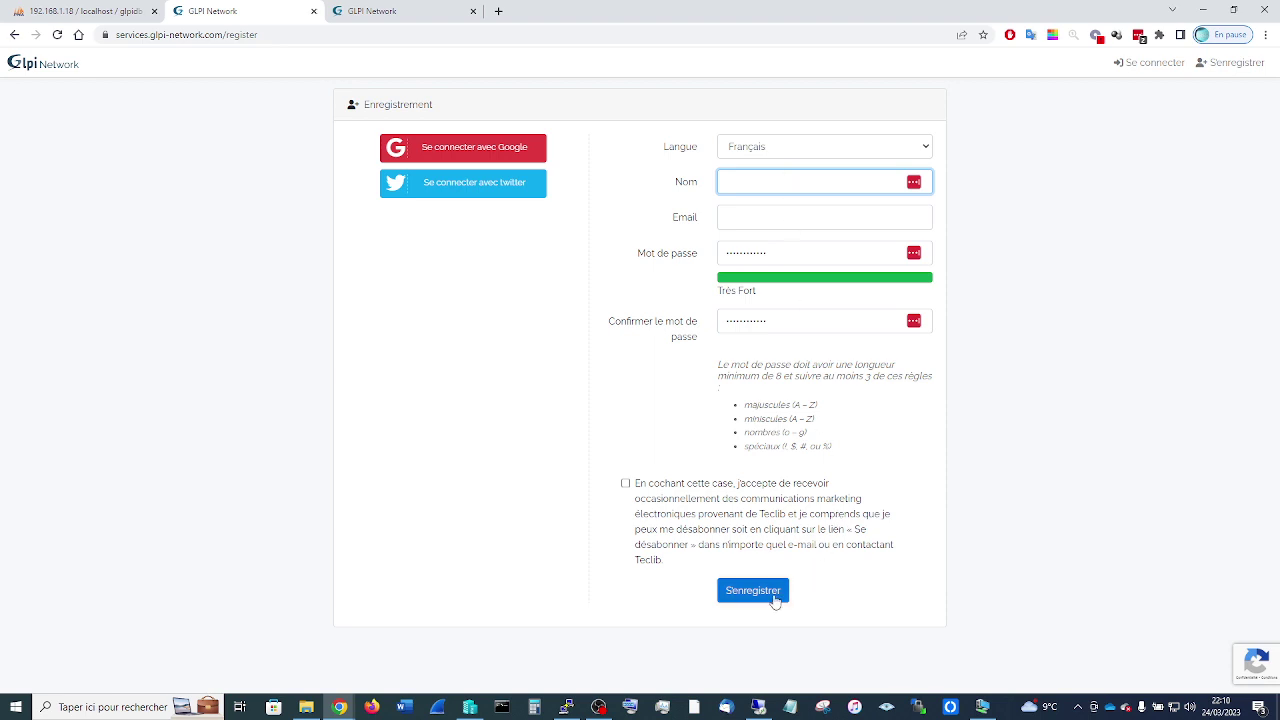
- Sign in to GLPI Network, look over the account pages, and copy the registration key
click(1146, 66)
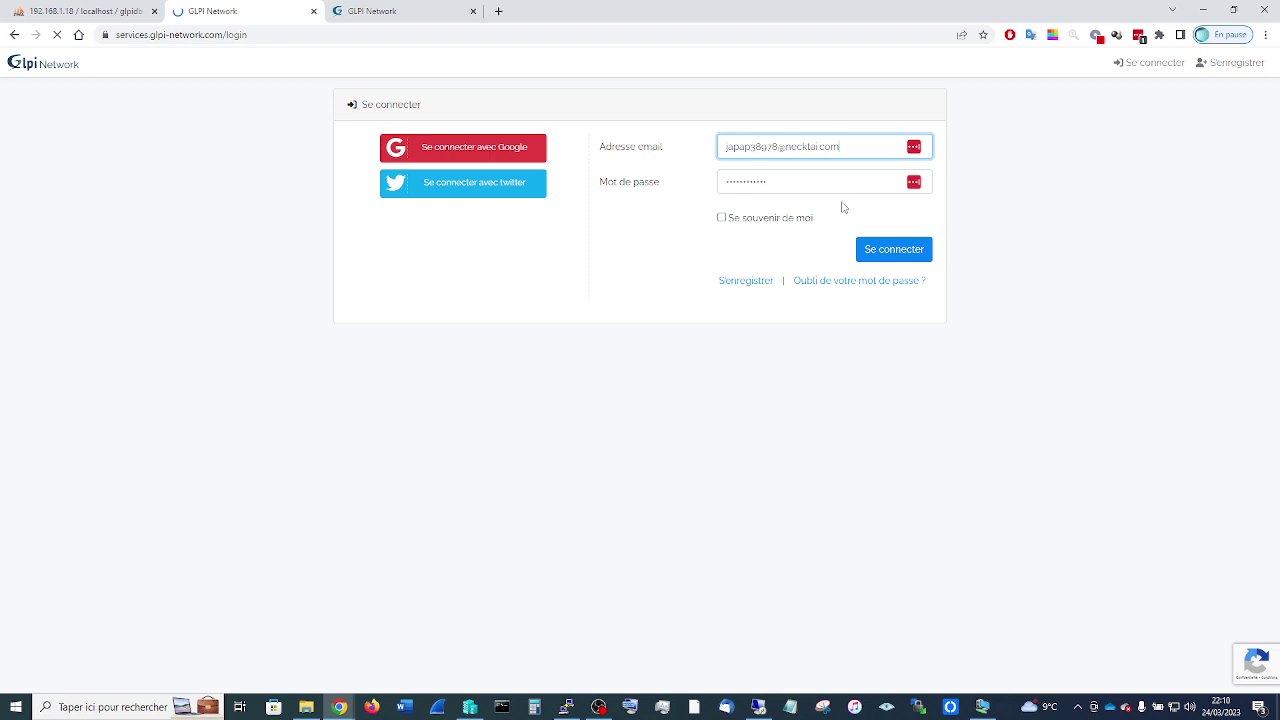
click(886, 254)
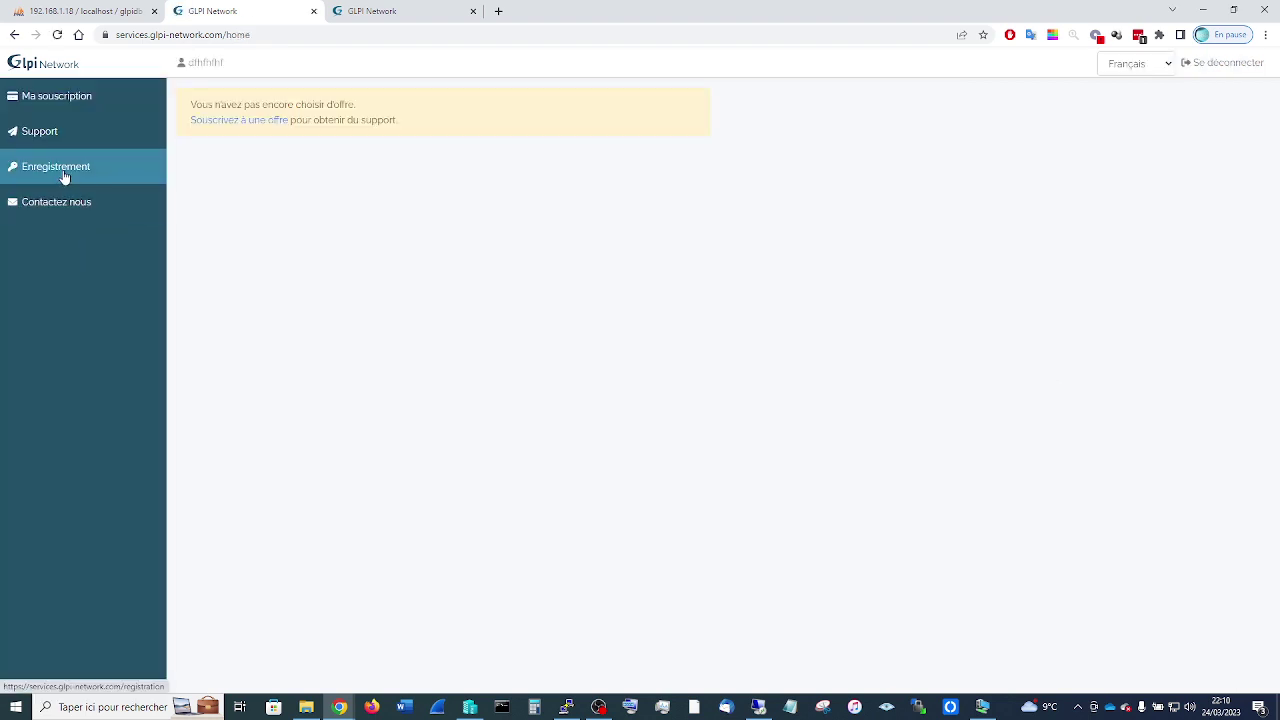
click(63, 176)
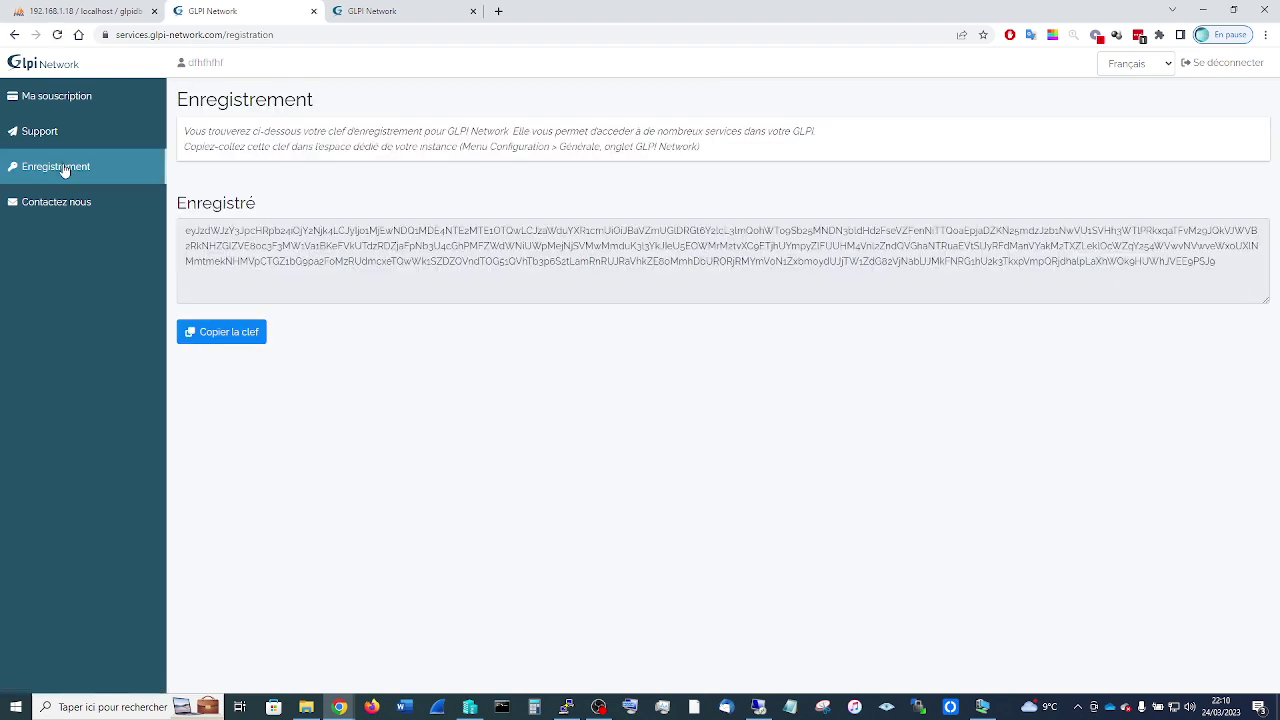
click(62, 95)
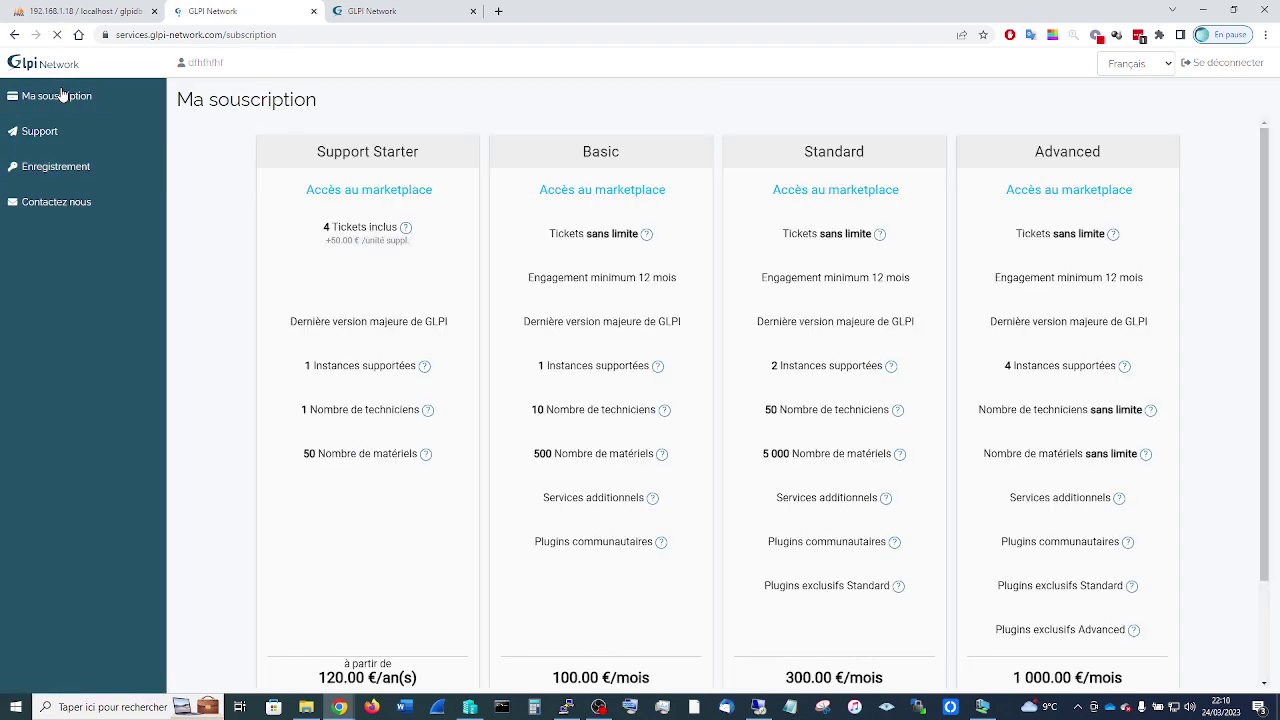
click(58, 130)
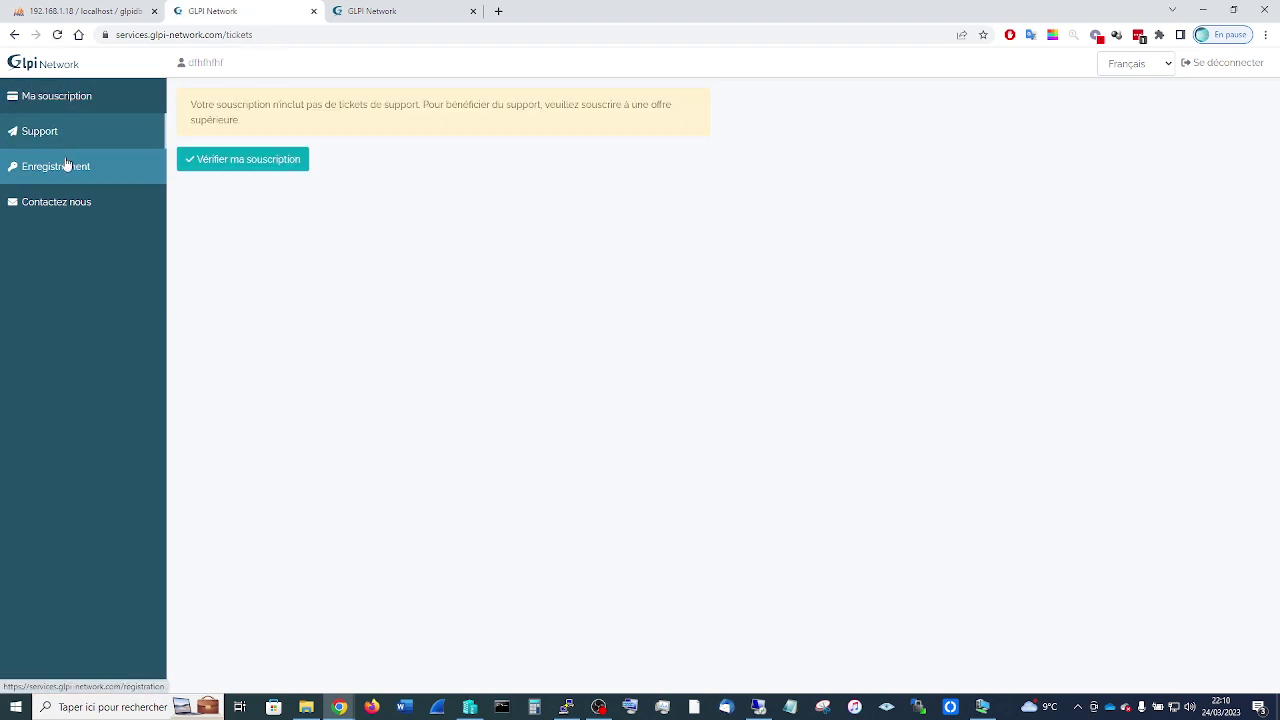
click(247, 162)
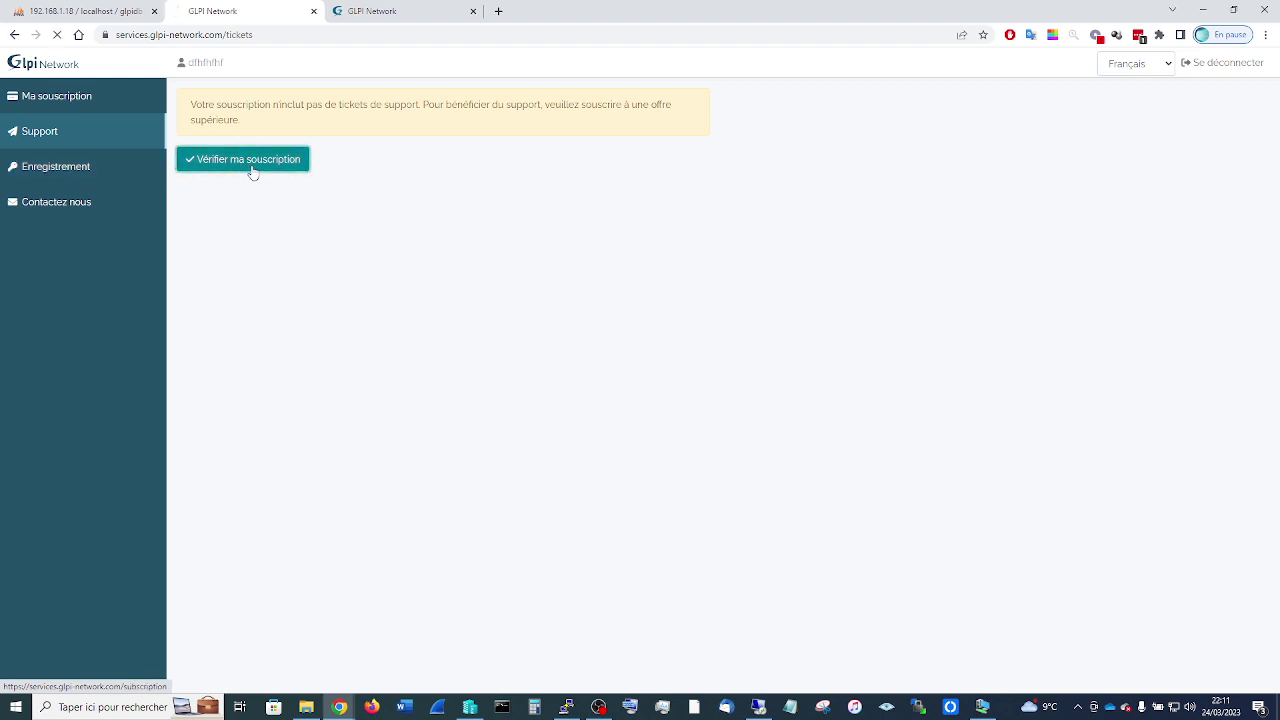
click(56, 168)
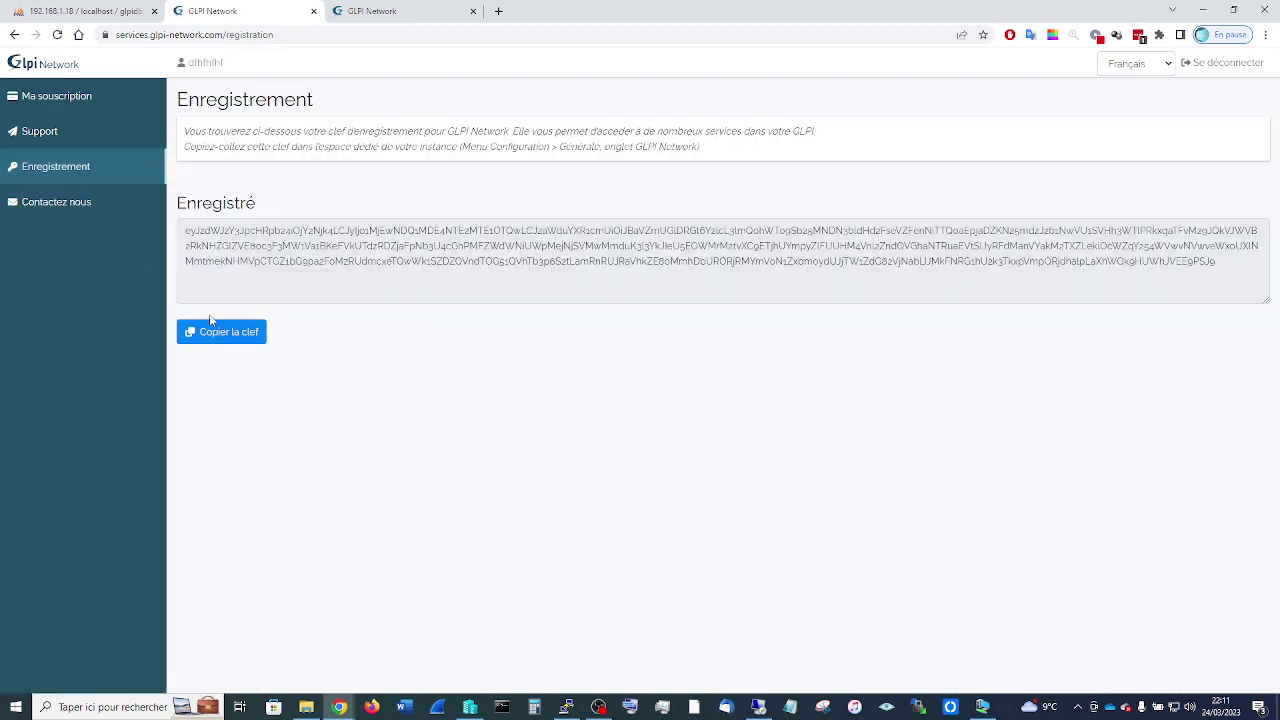
click(232, 342)
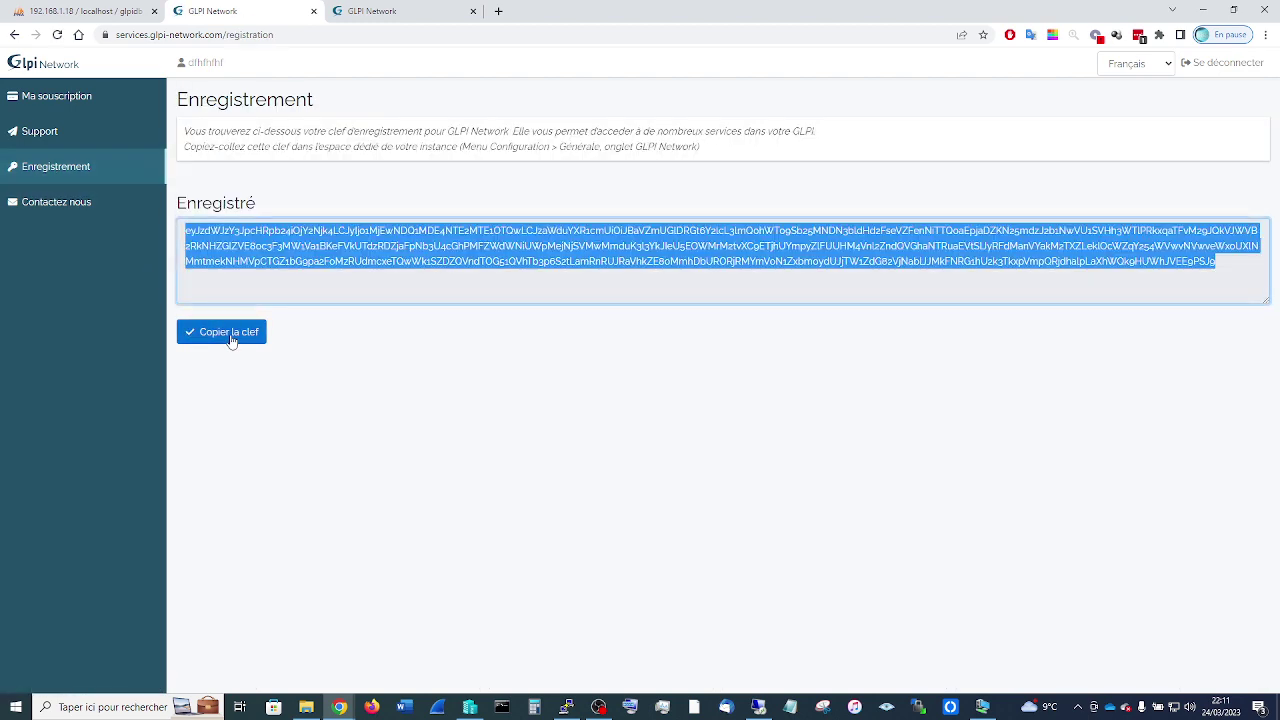
- Go back through the visited pages to the GLPI Network public offers homepage
click(13, 35)
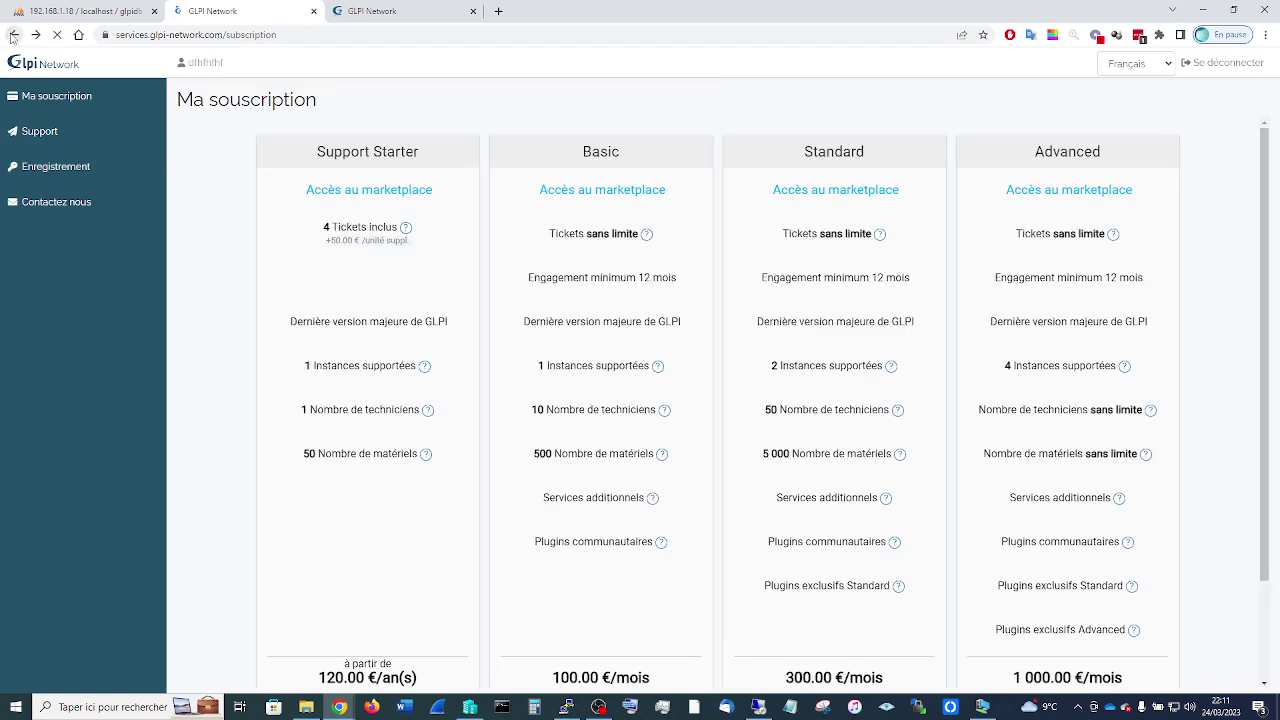
click(13, 35)
click(13, 35)
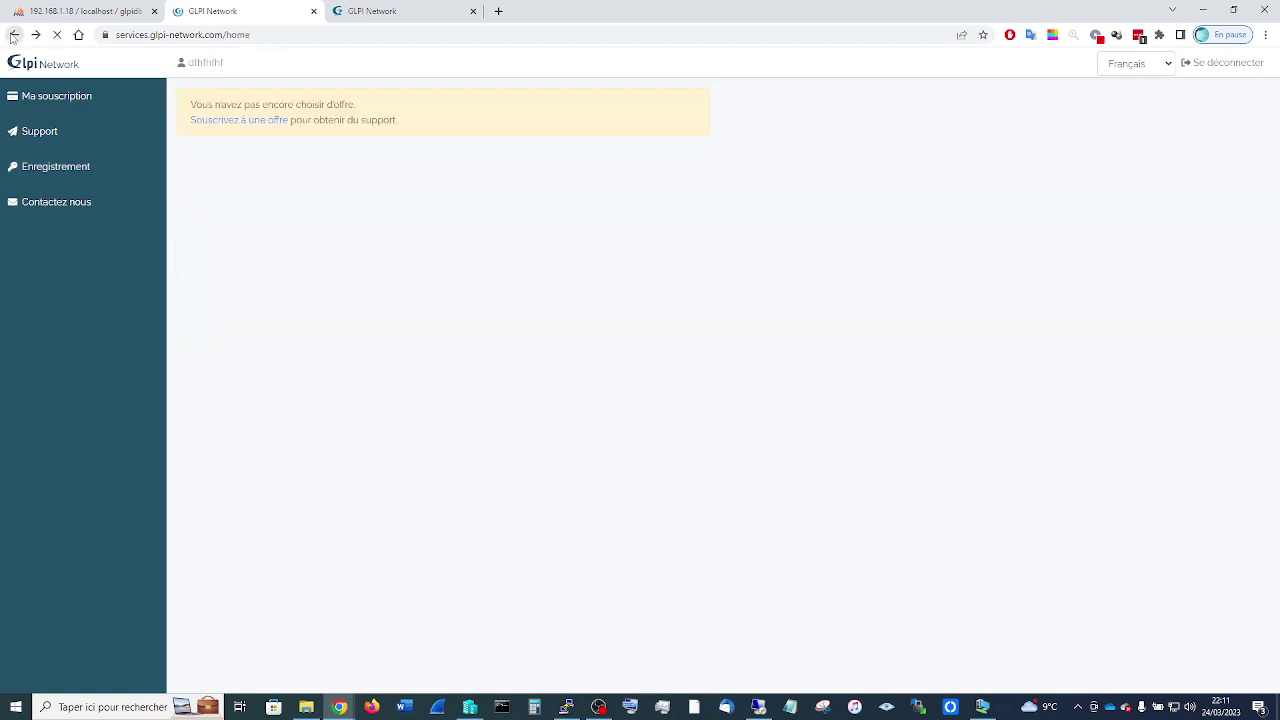
click(13, 35)
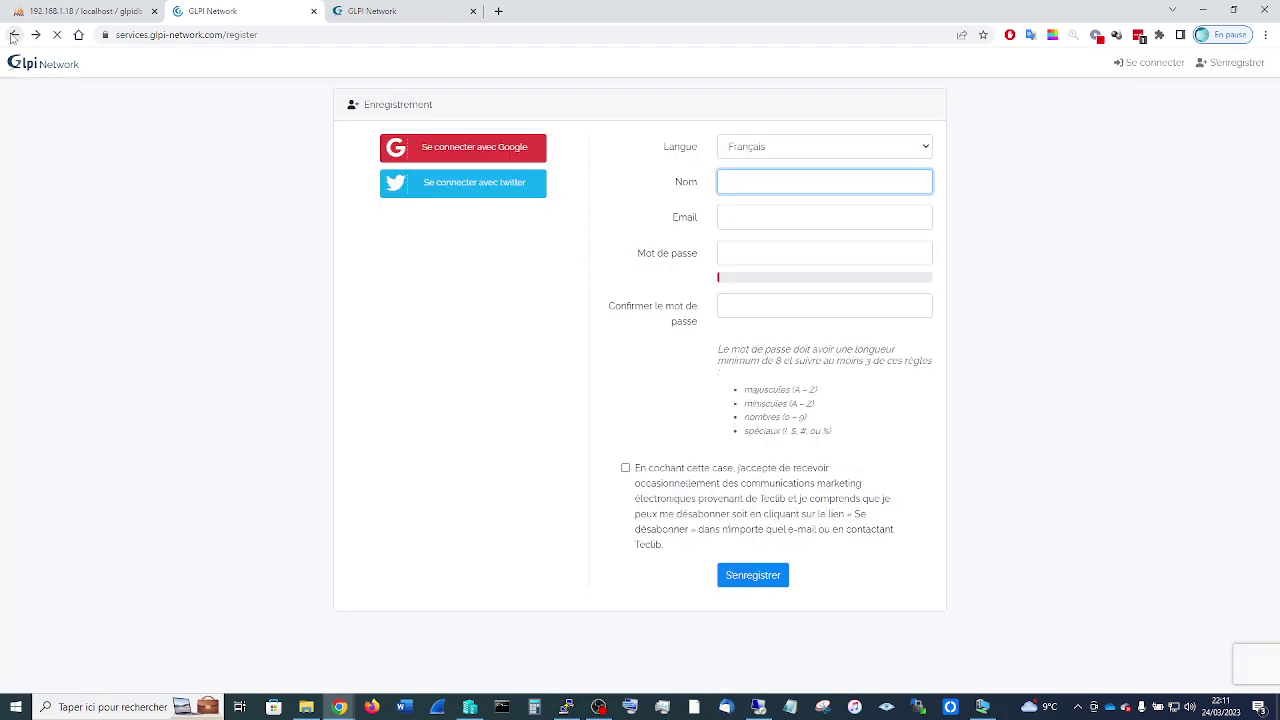
click(13, 35)
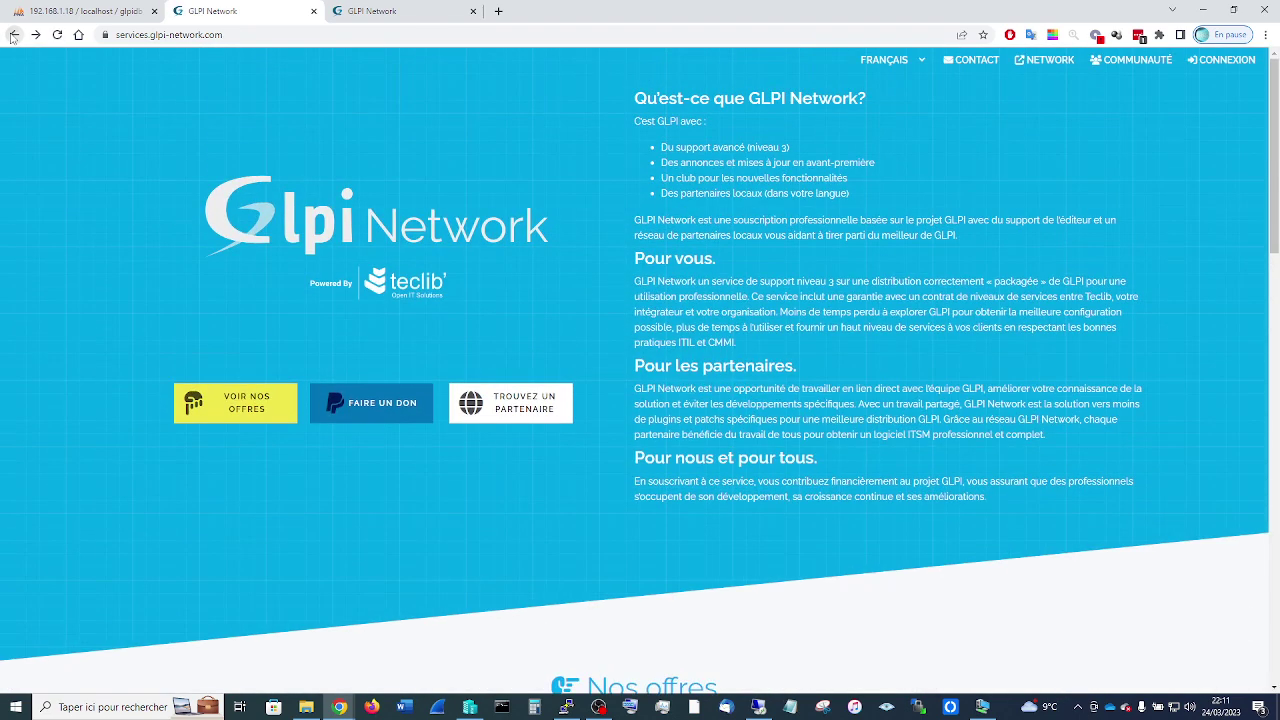
- Paste the copied key into GLPI's GLPI Network settings, save it, and revisit the Marketplace
click(13, 35)
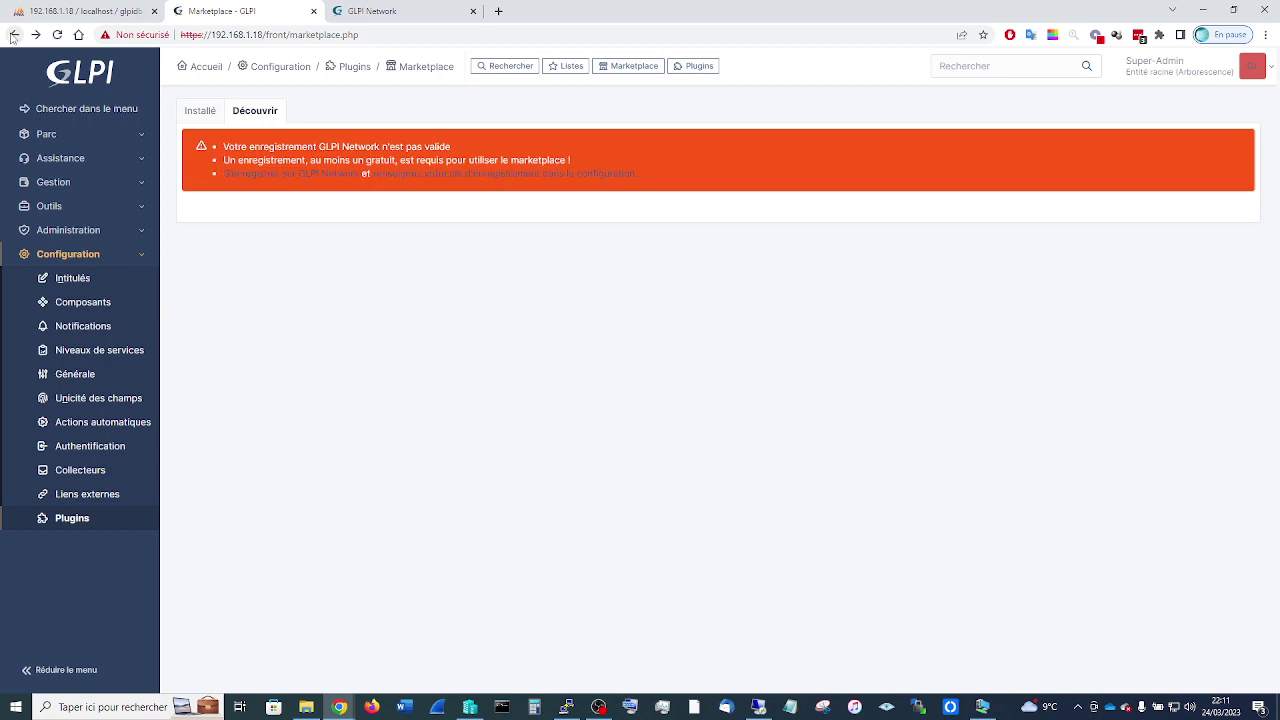
click(106, 378)
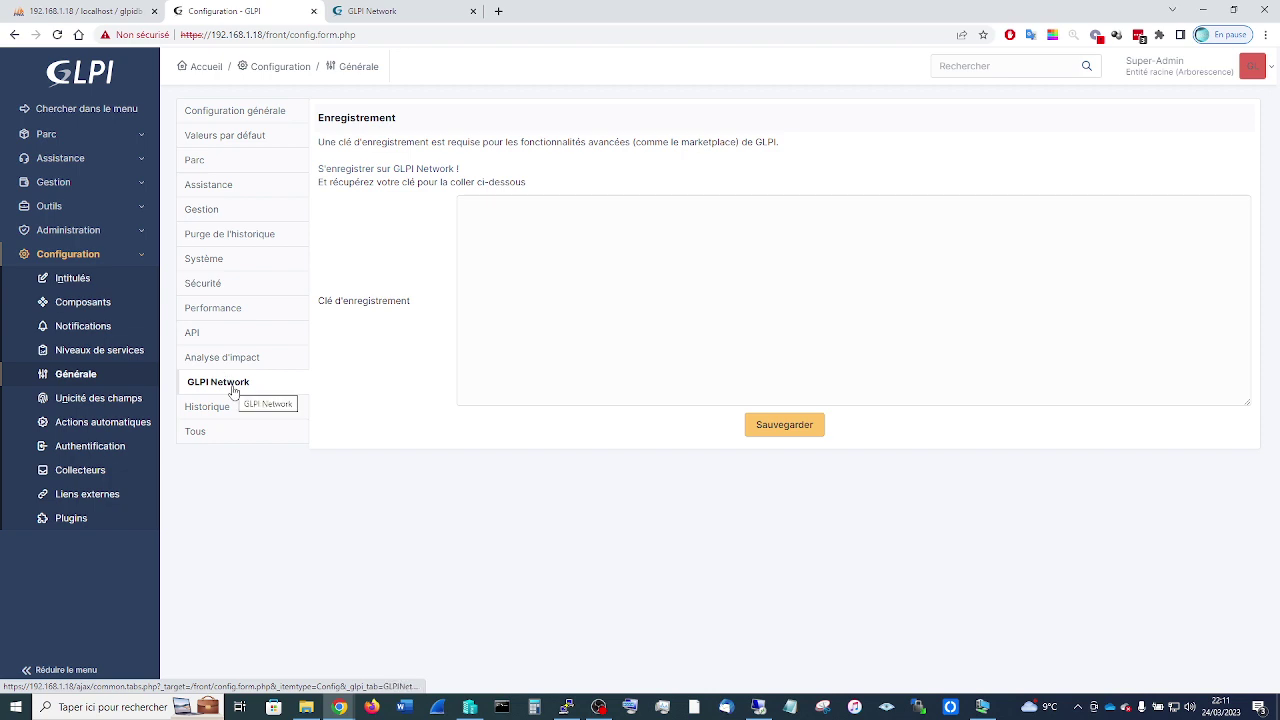
right_click(523, 210)
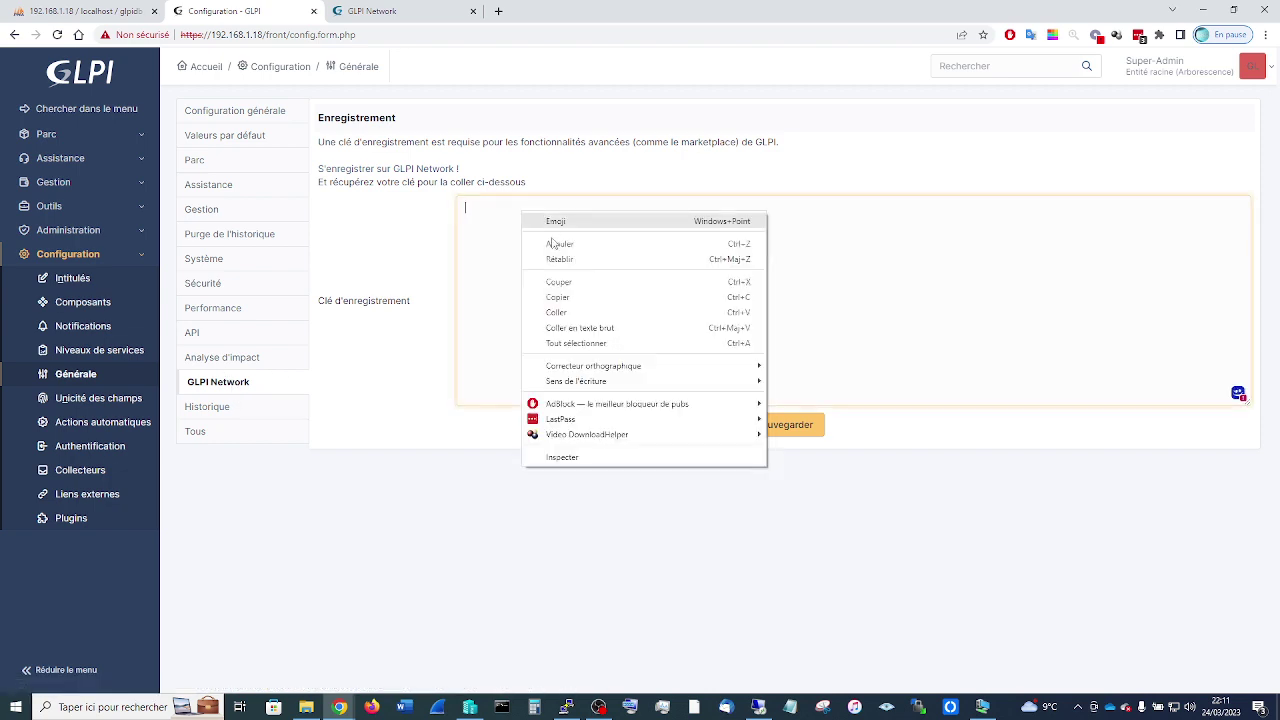
click(571, 316)
click(805, 430)
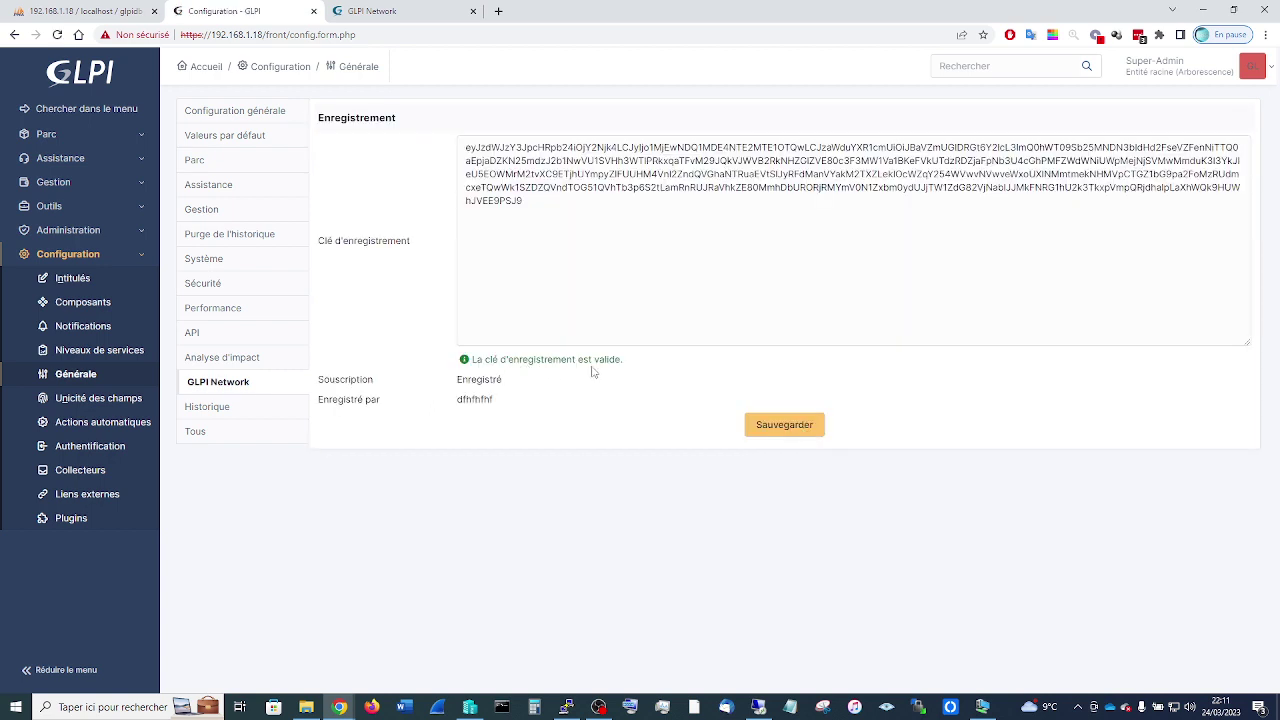
click(85, 518)
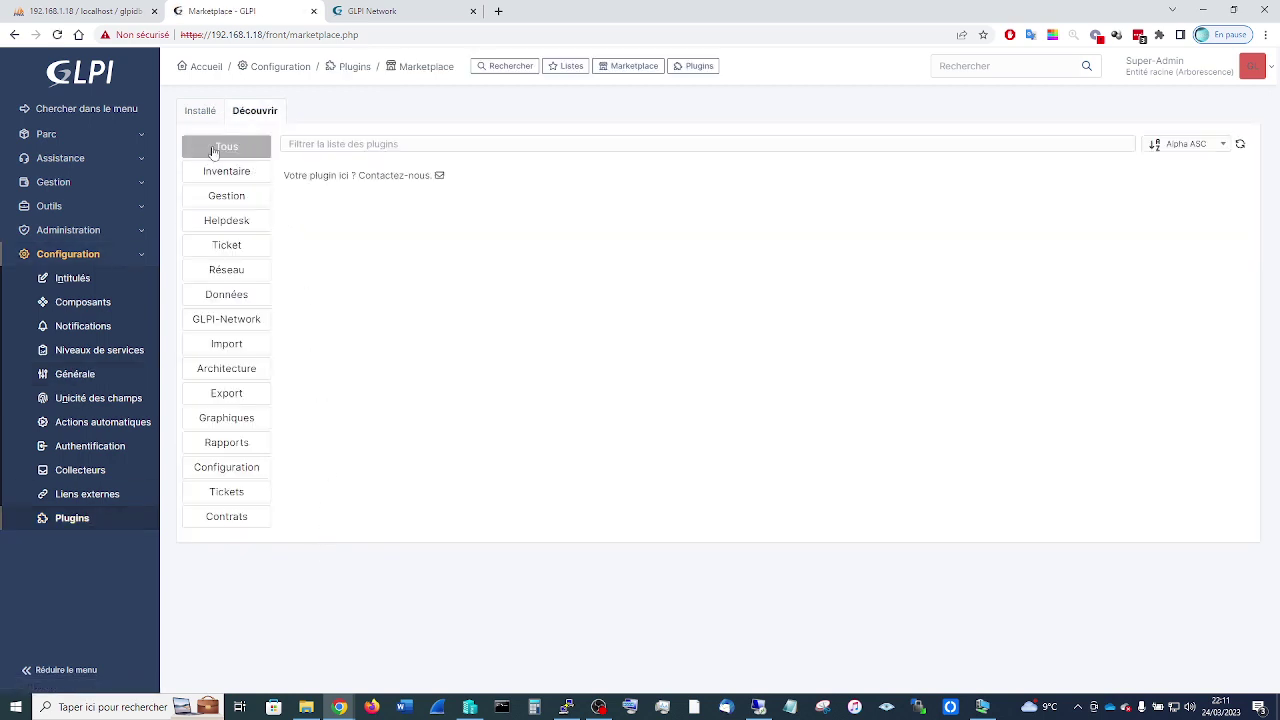
- Browse the Marketplace categories, then show the Installé tab listing FusionInventory 10.0.3+1.0
click(226, 196)
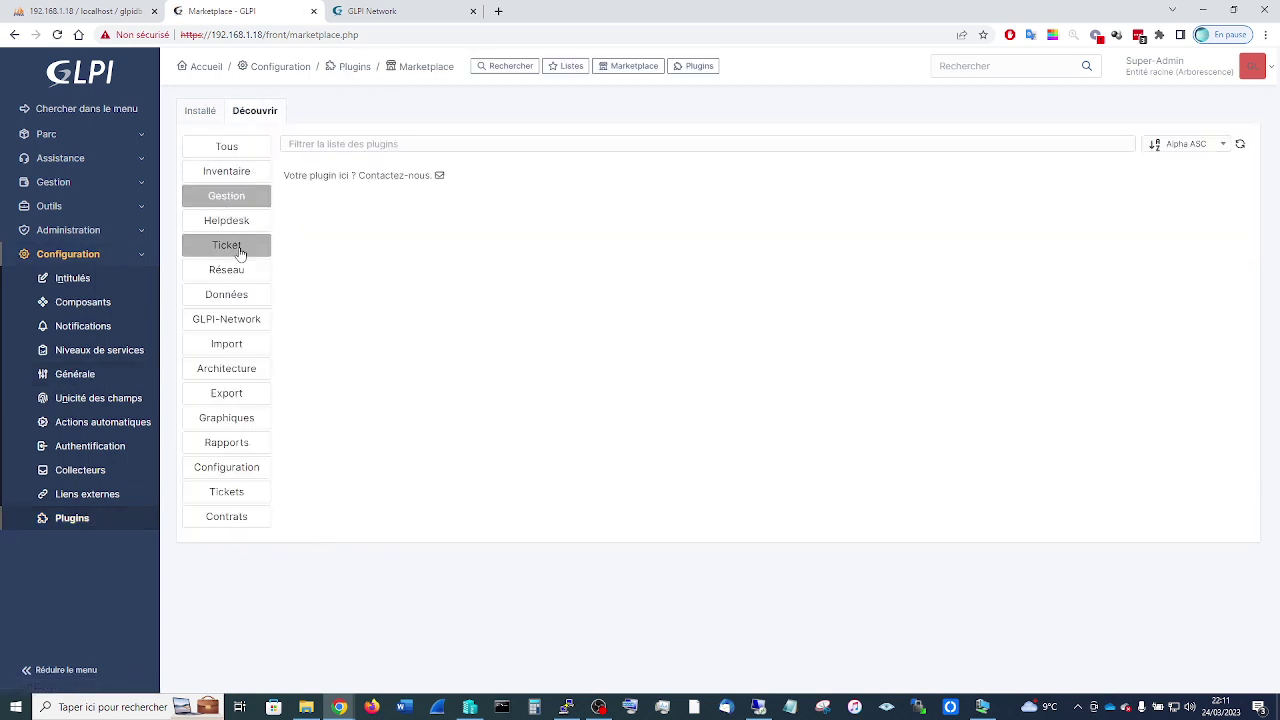
click(238, 250)
click(238, 270)
click(238, 319)
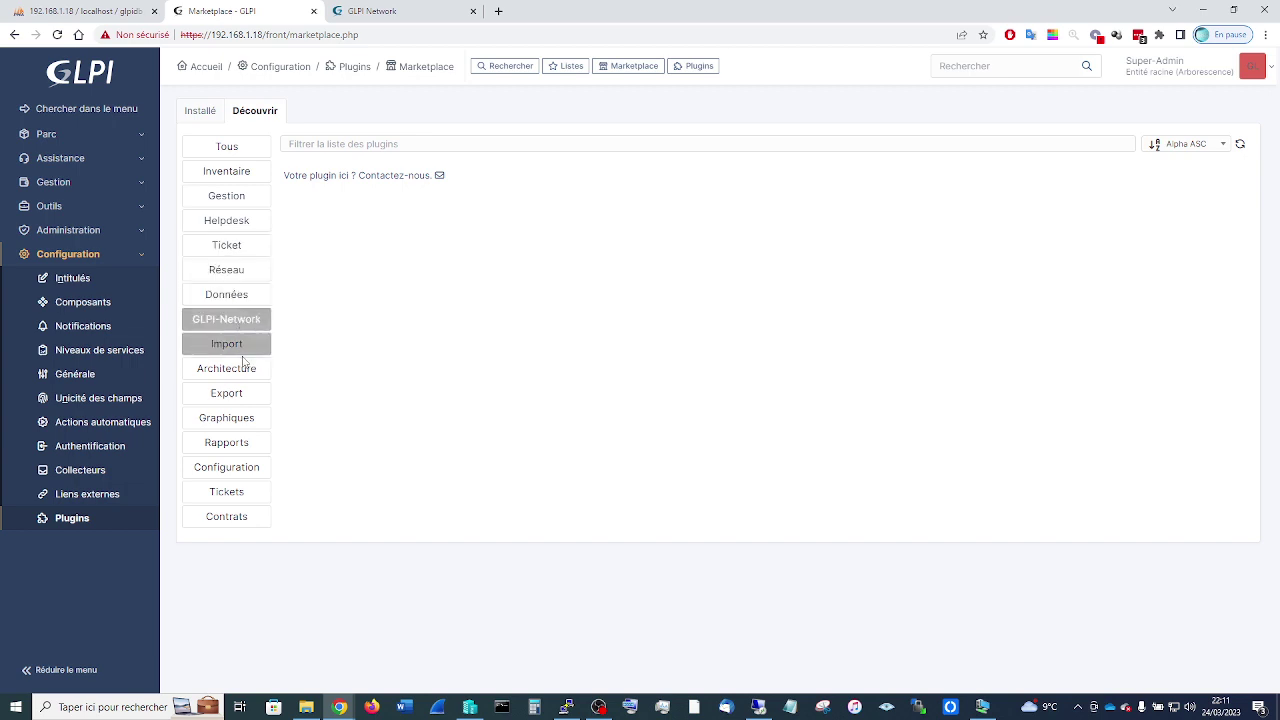
click(245, 376)
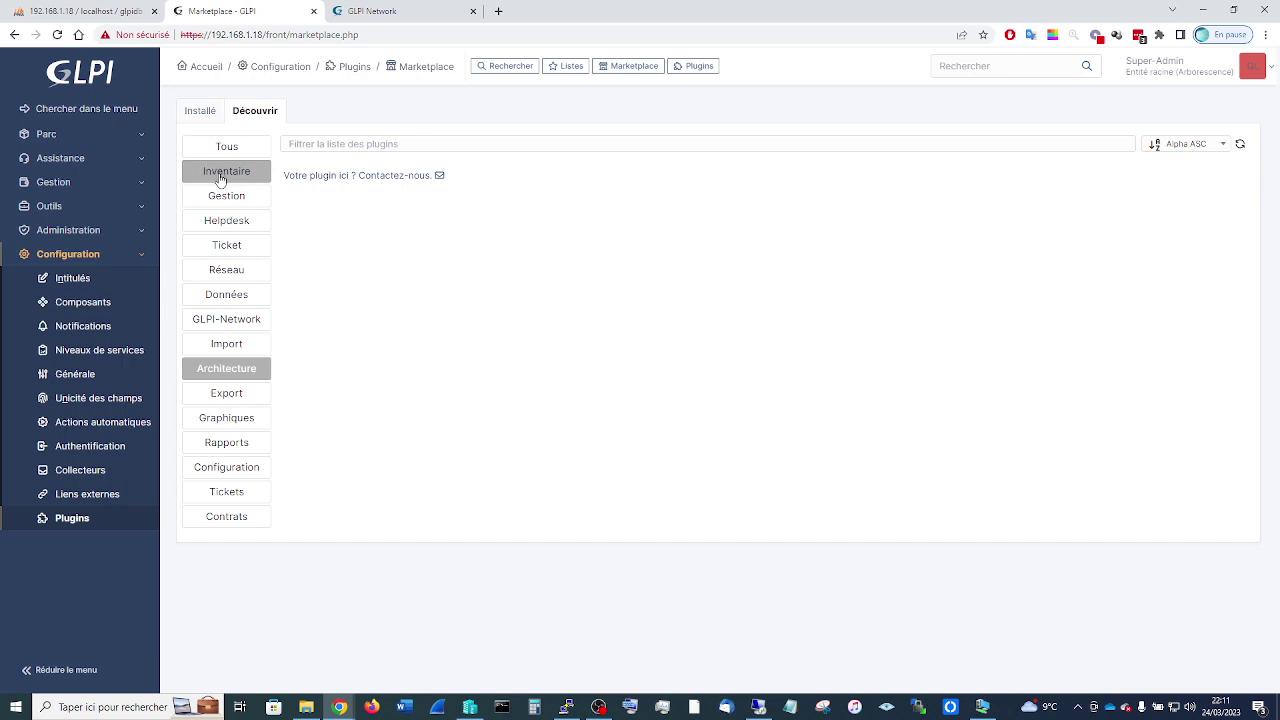
click(221, 178)
click(234, 201)
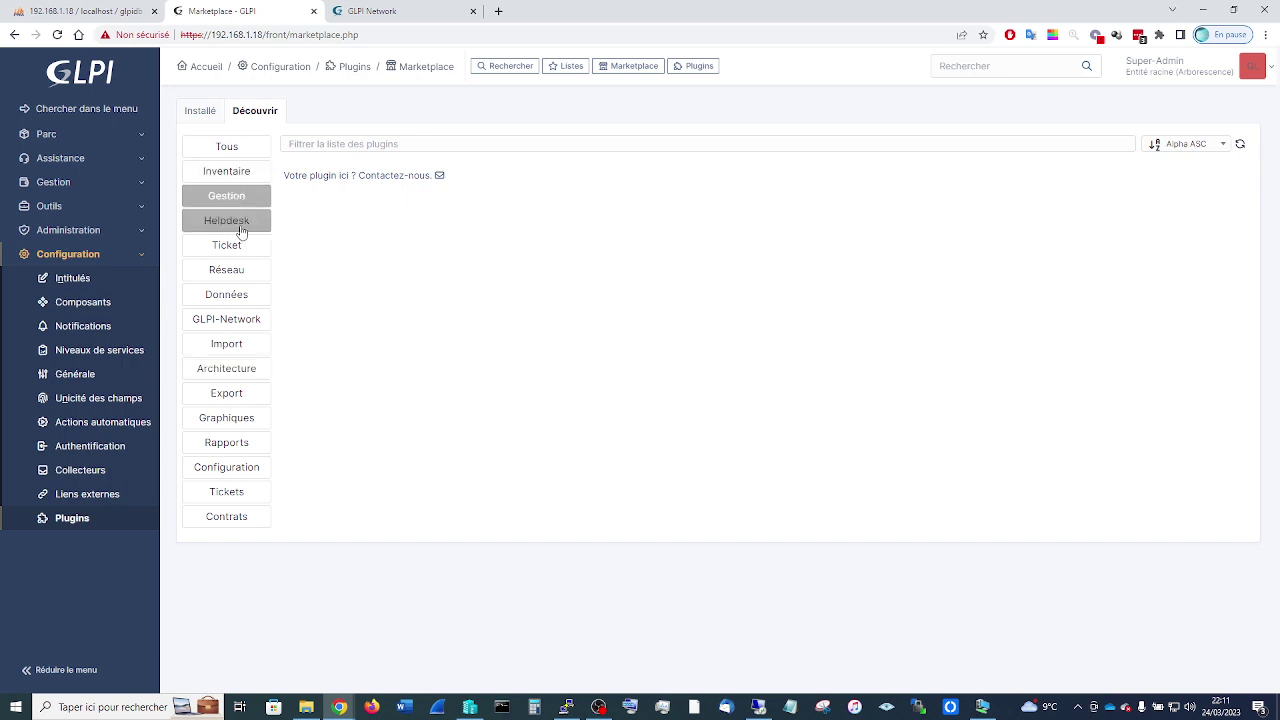
click(239, 225)
click(247, 250)
click(252, 270)
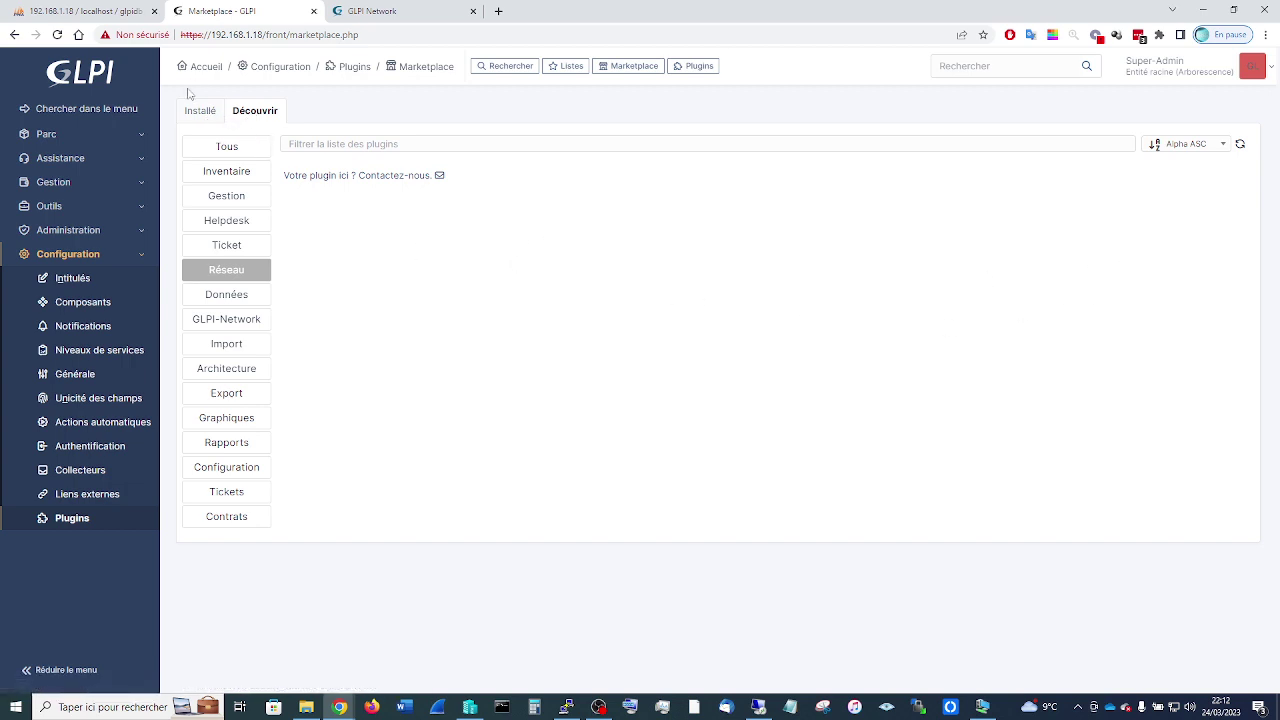
click(207, 114)
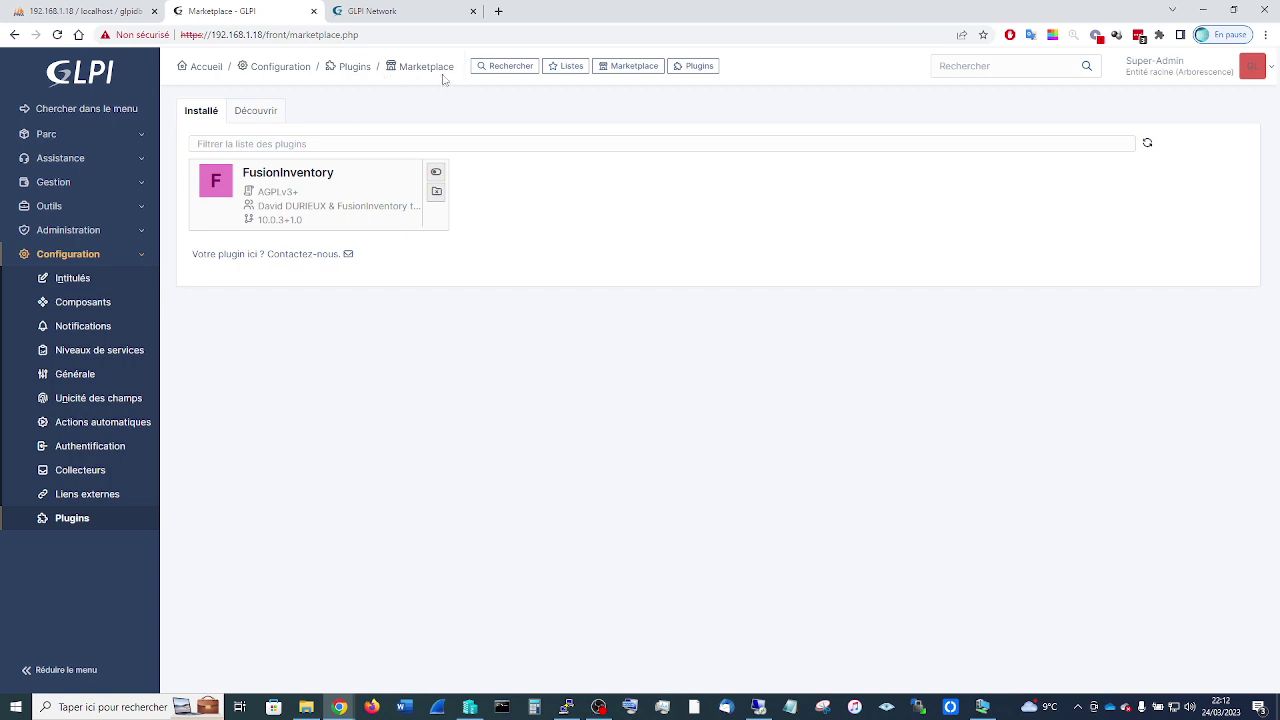
- Move between Marketplace Découvrir and the classic list, ending on FusionInventory 'Installé / non activé'
click(492, 70)
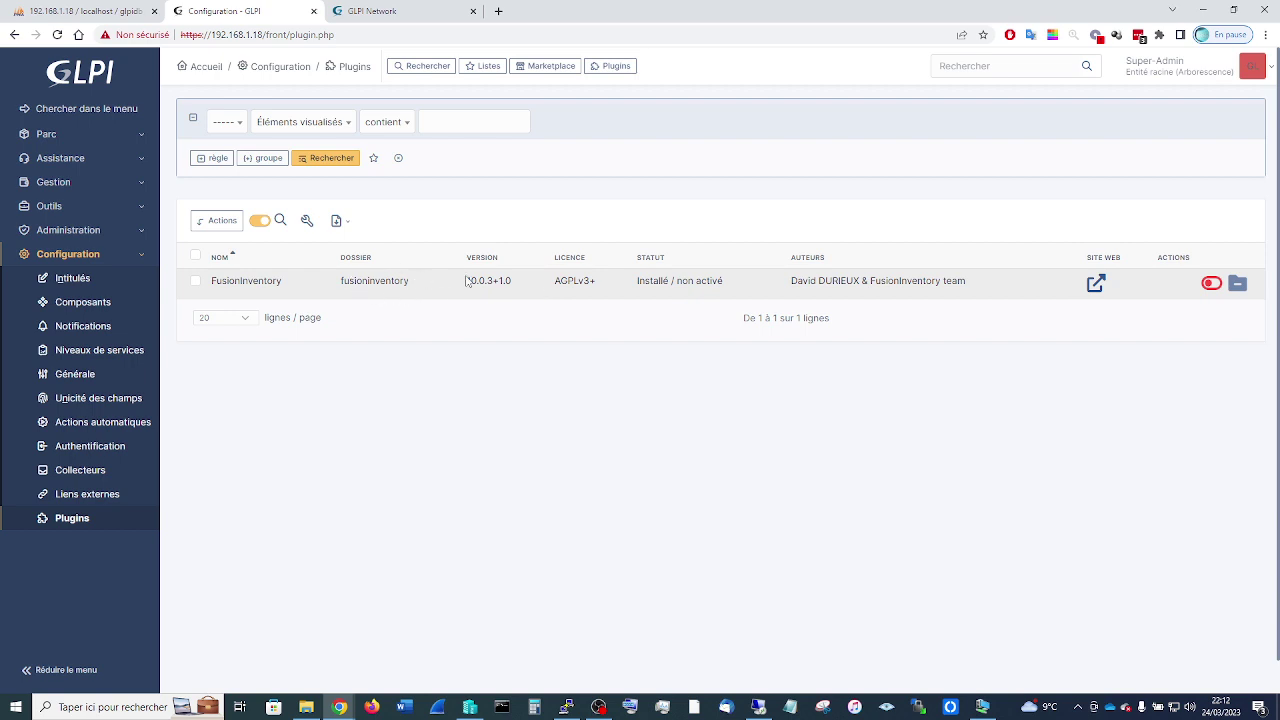
click(560, 70)
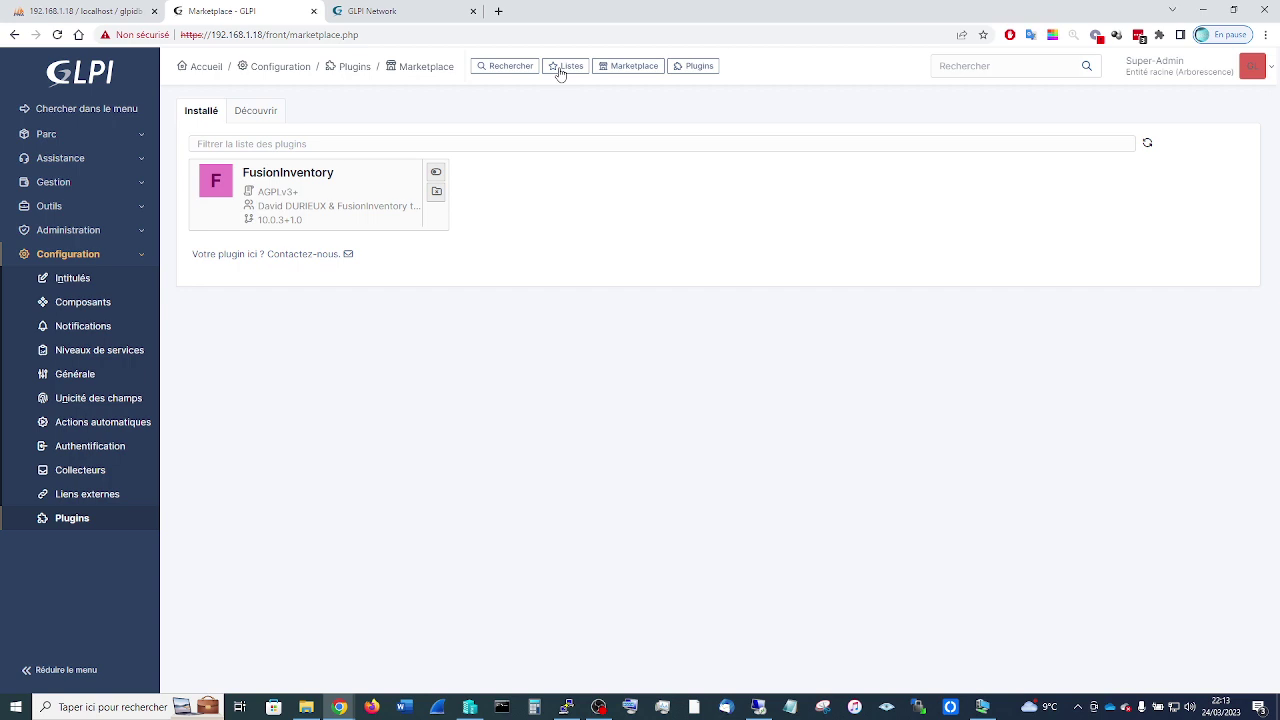
click(255, 113)
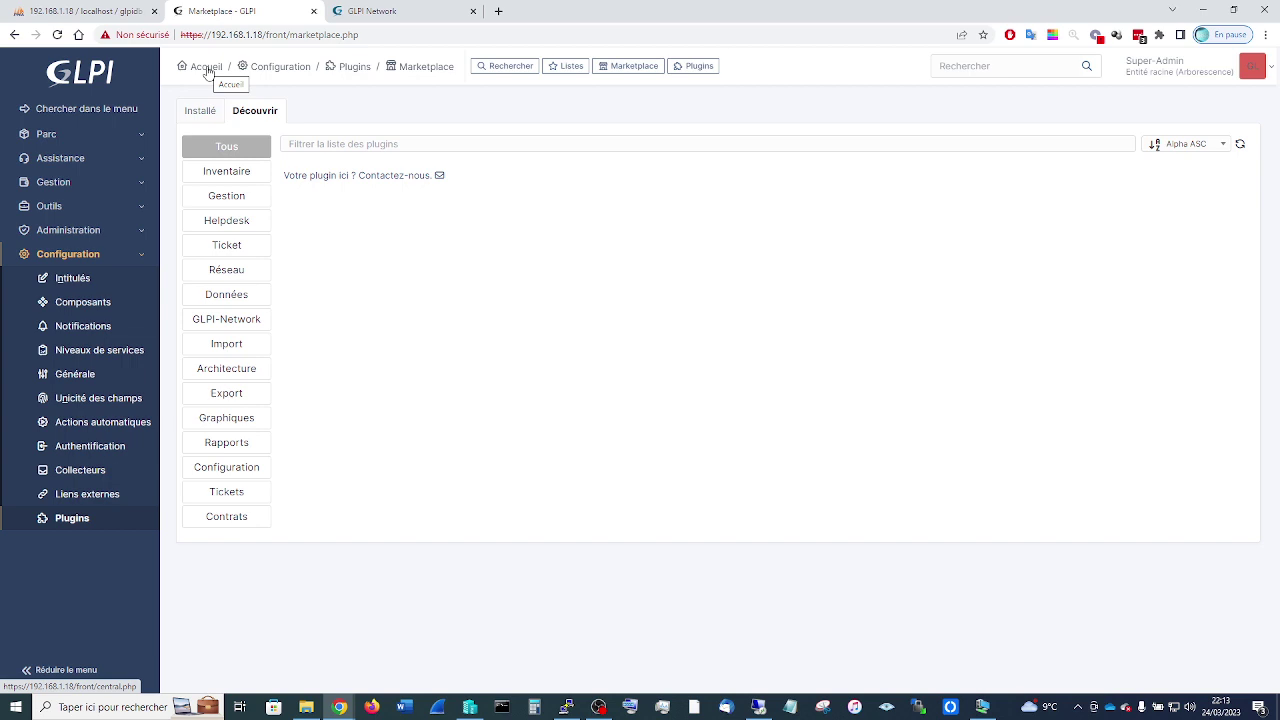
click(519, 72)
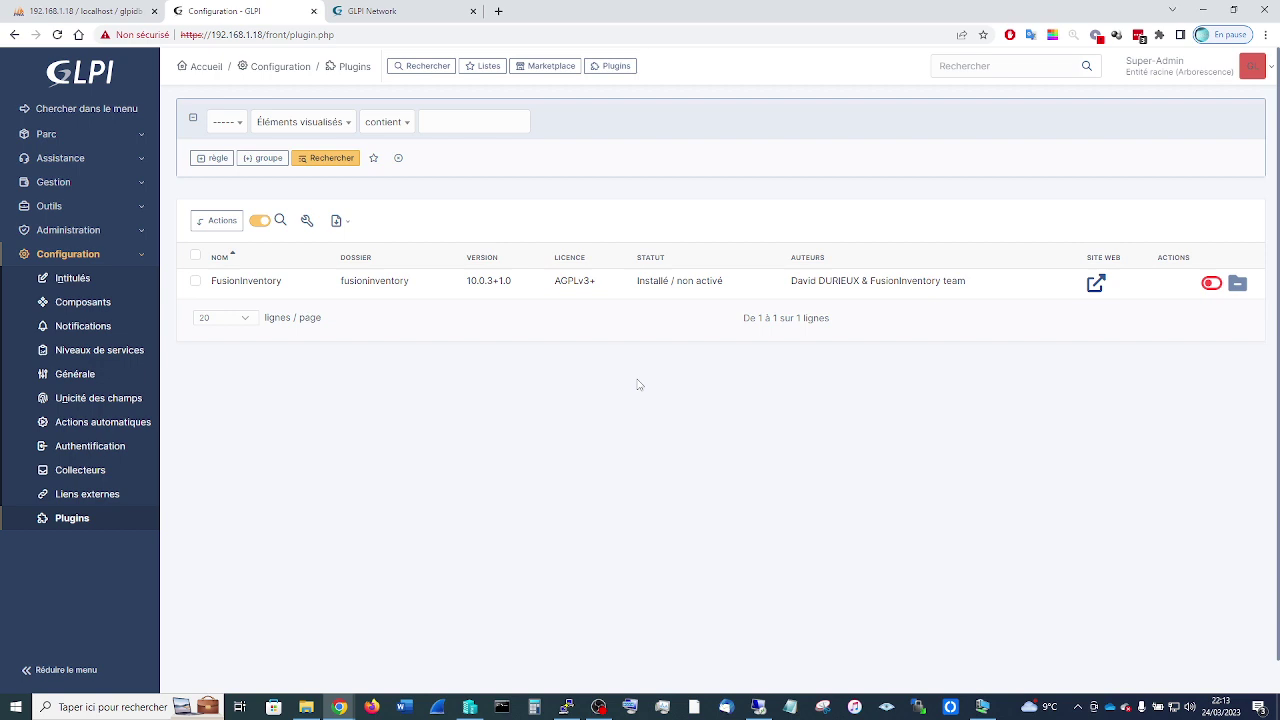
- Erase the registration key in Configuration > Générale > GLPI Network, save, and recheck the Marketplace
click(78, 374)
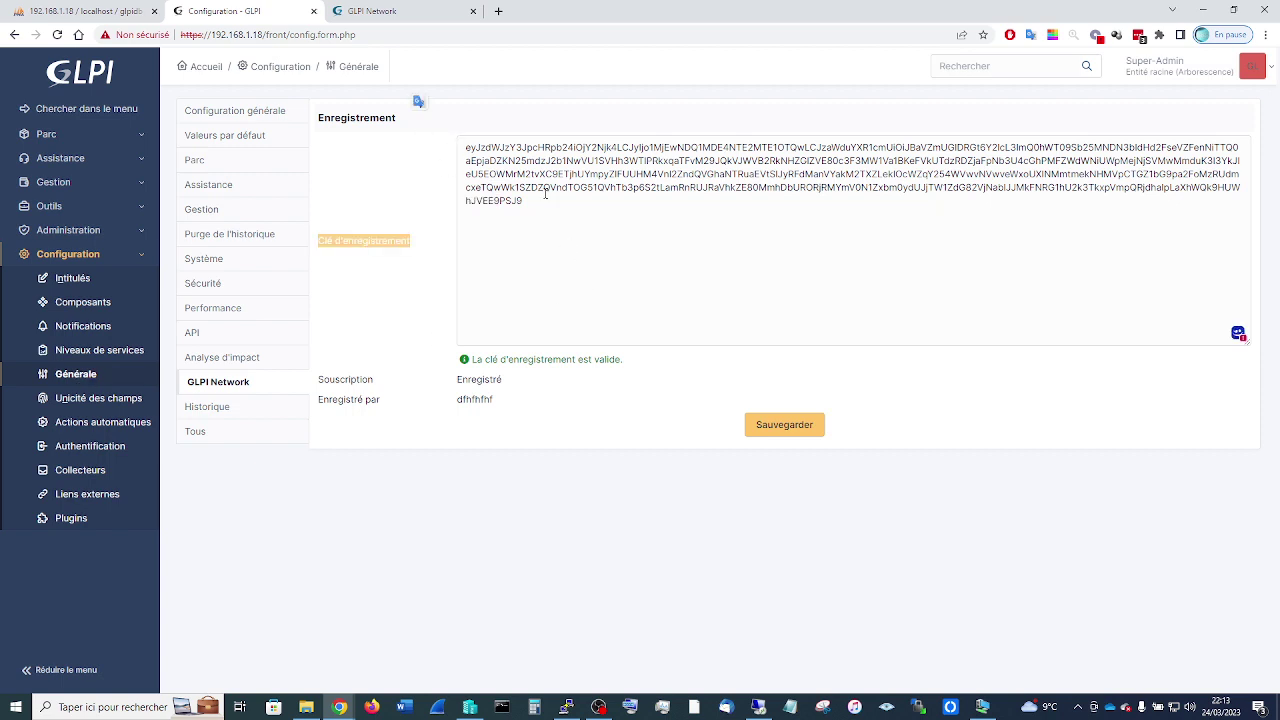
drag(545, 200, 458, 149)
key(BackSpace)
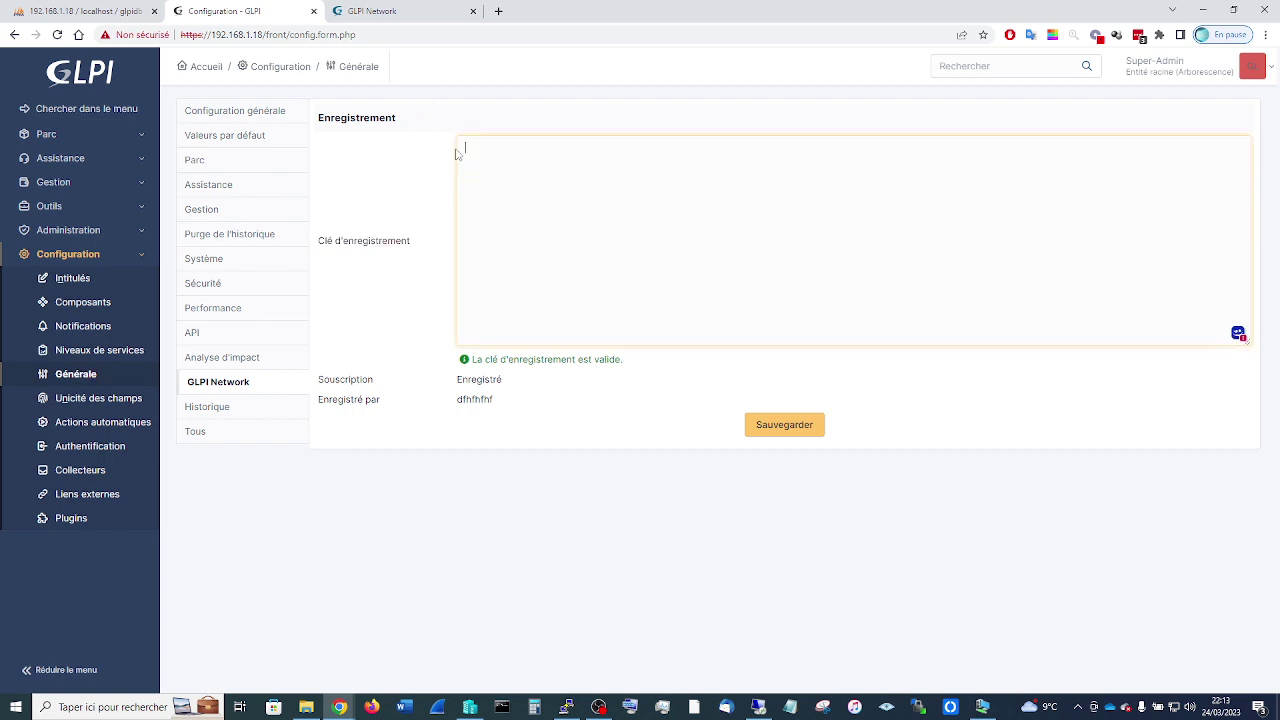
click(784, 425)
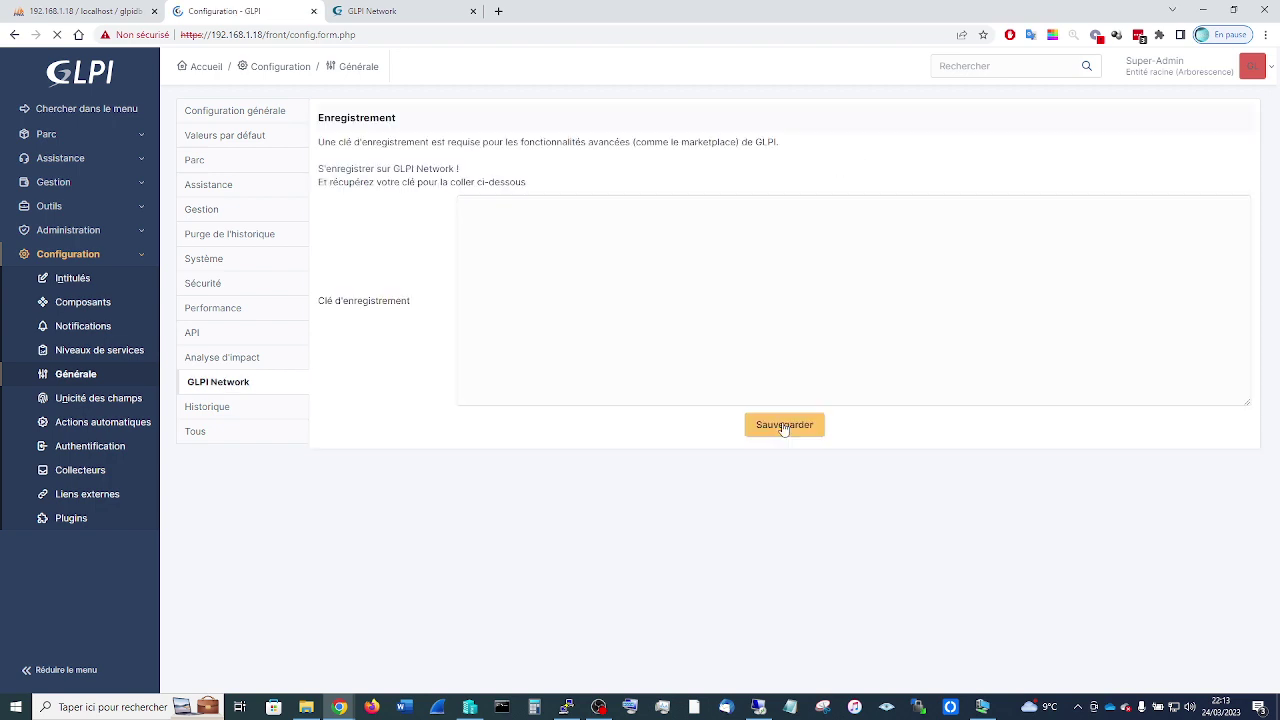
click(92, 522)
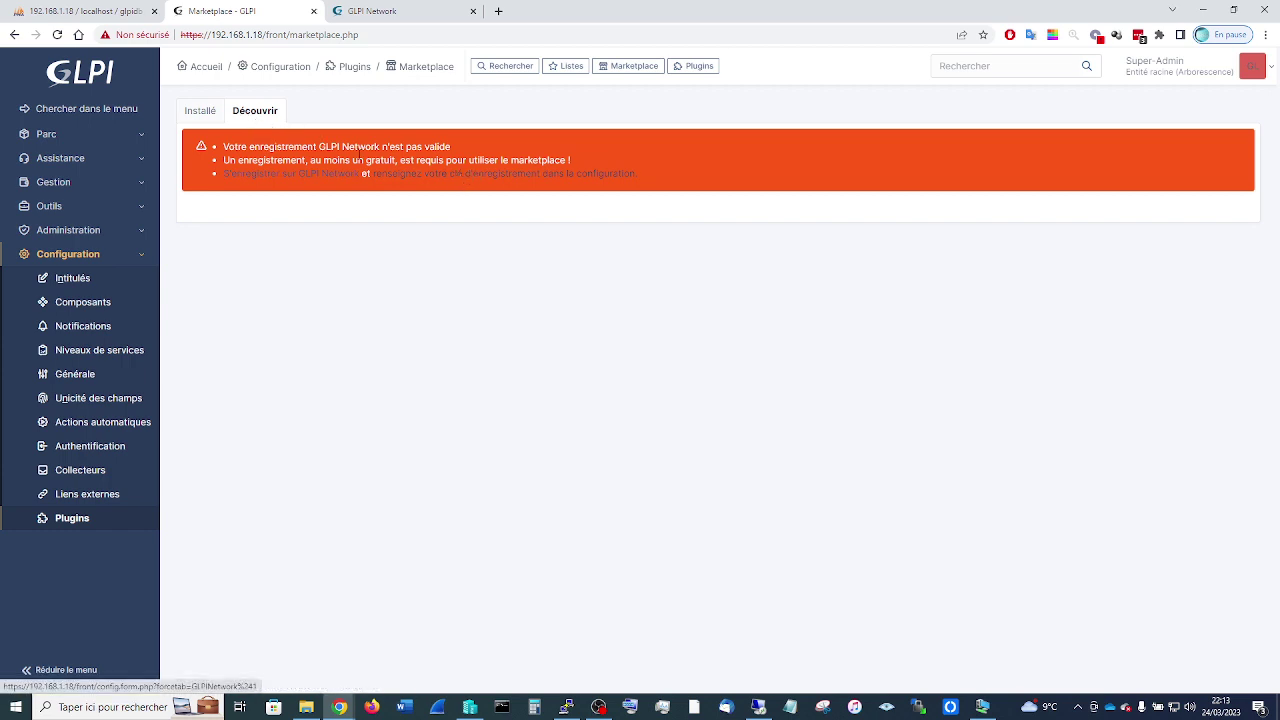
- Open the classic plugins list, then the phpMyAdmin tab showing glpi_configs
click(493, 63)
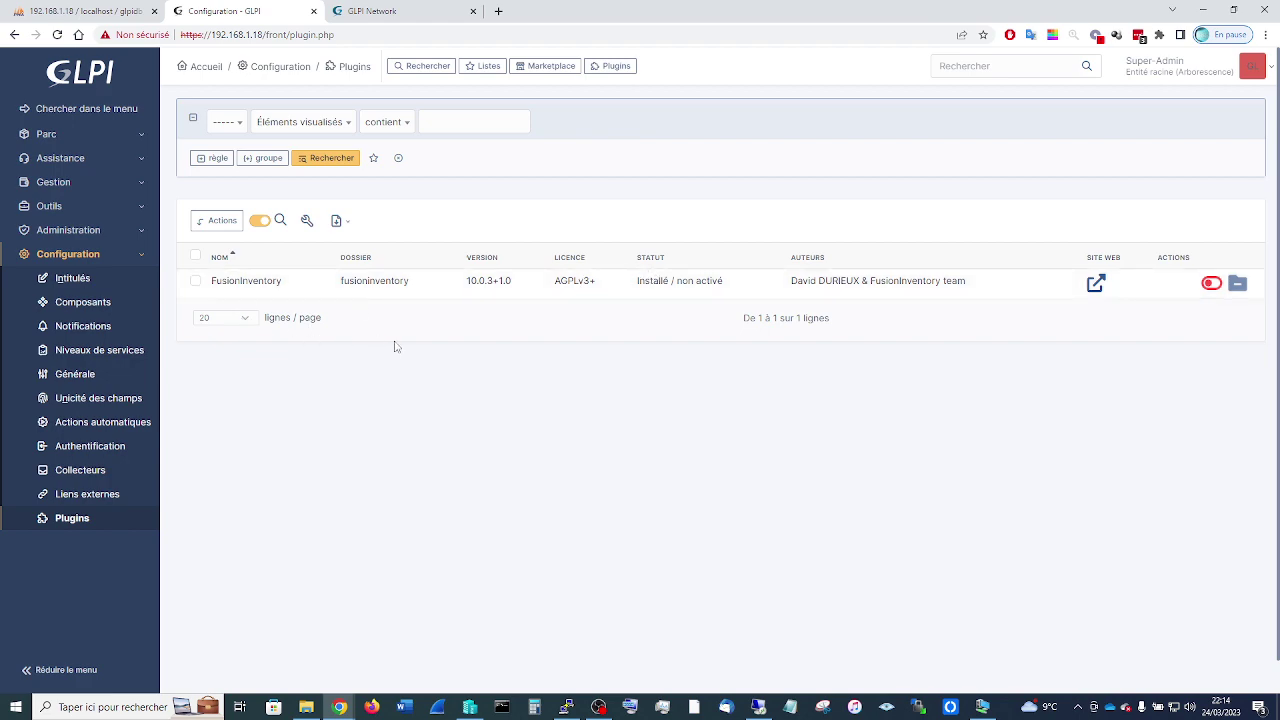
click(95, 11)
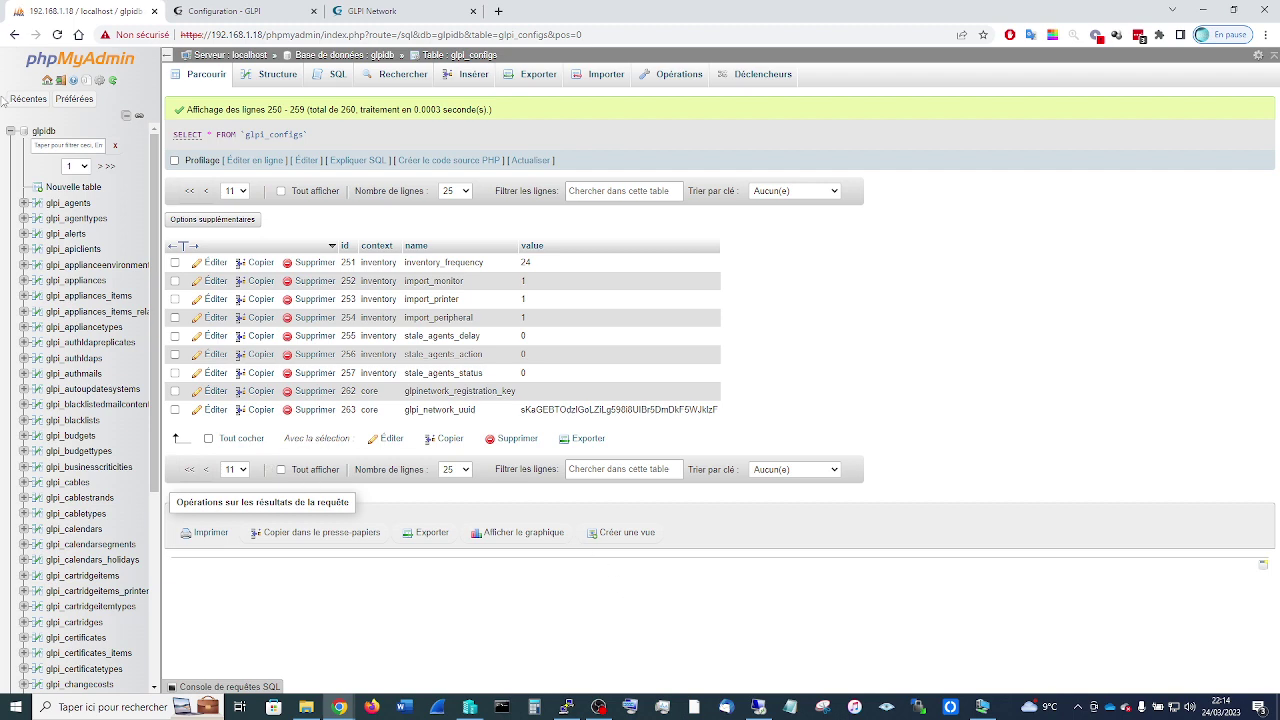
- Reload the glpi_configs table page and scroll through its rows
click(57, 35)
scroll(843, 552, down, 3)
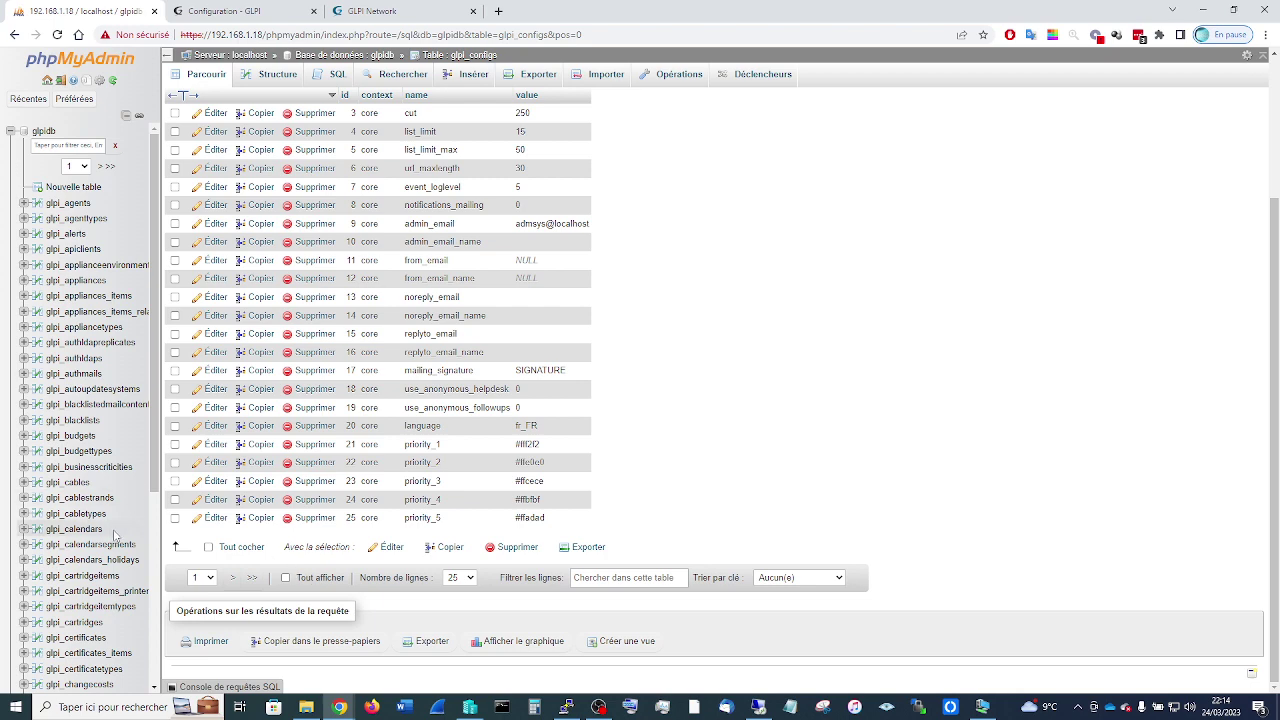
scroll(110, 525, down, 1)
scroll(85, 478, down, 2)
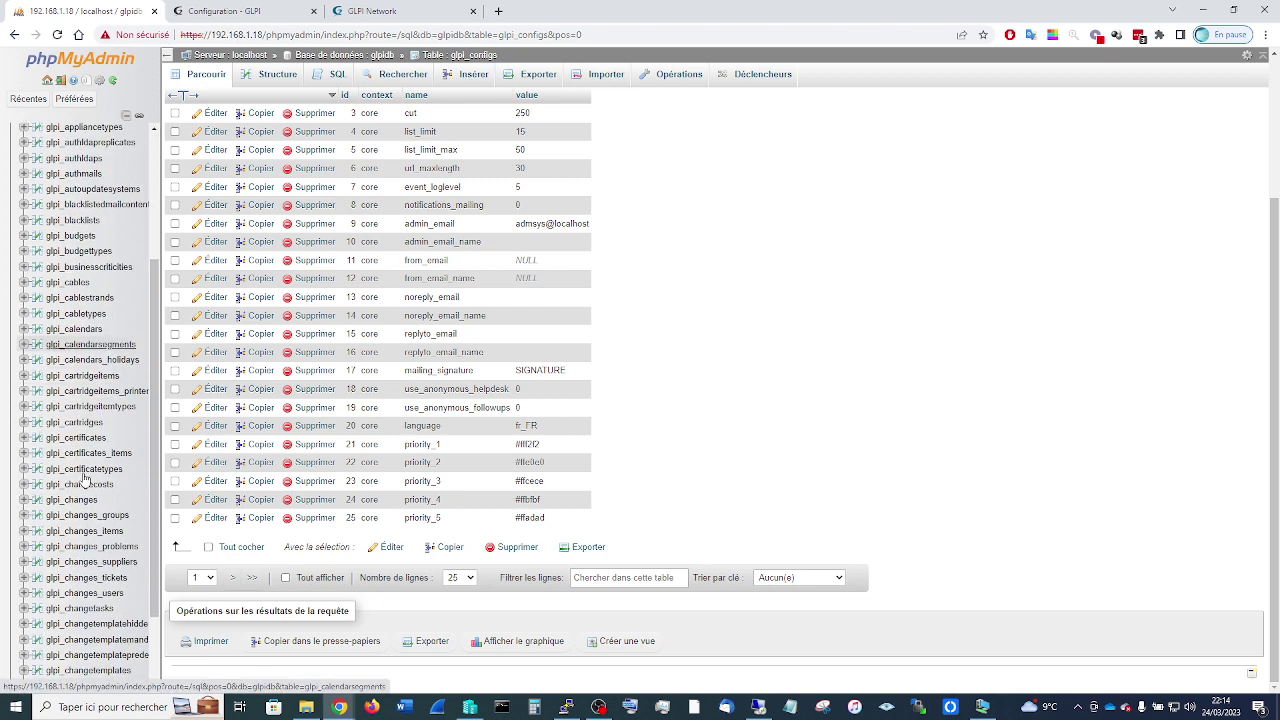
scroll(85, 478, down, 1)
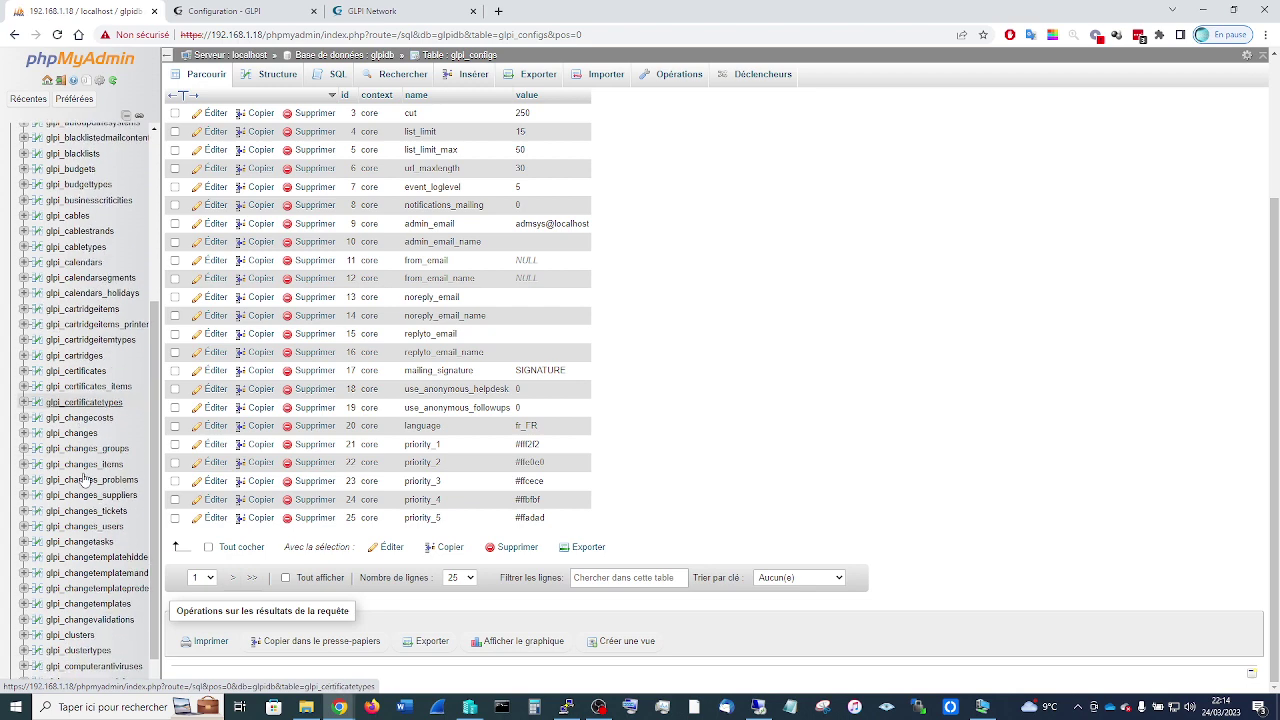
scroll(85, 478, down, 1)
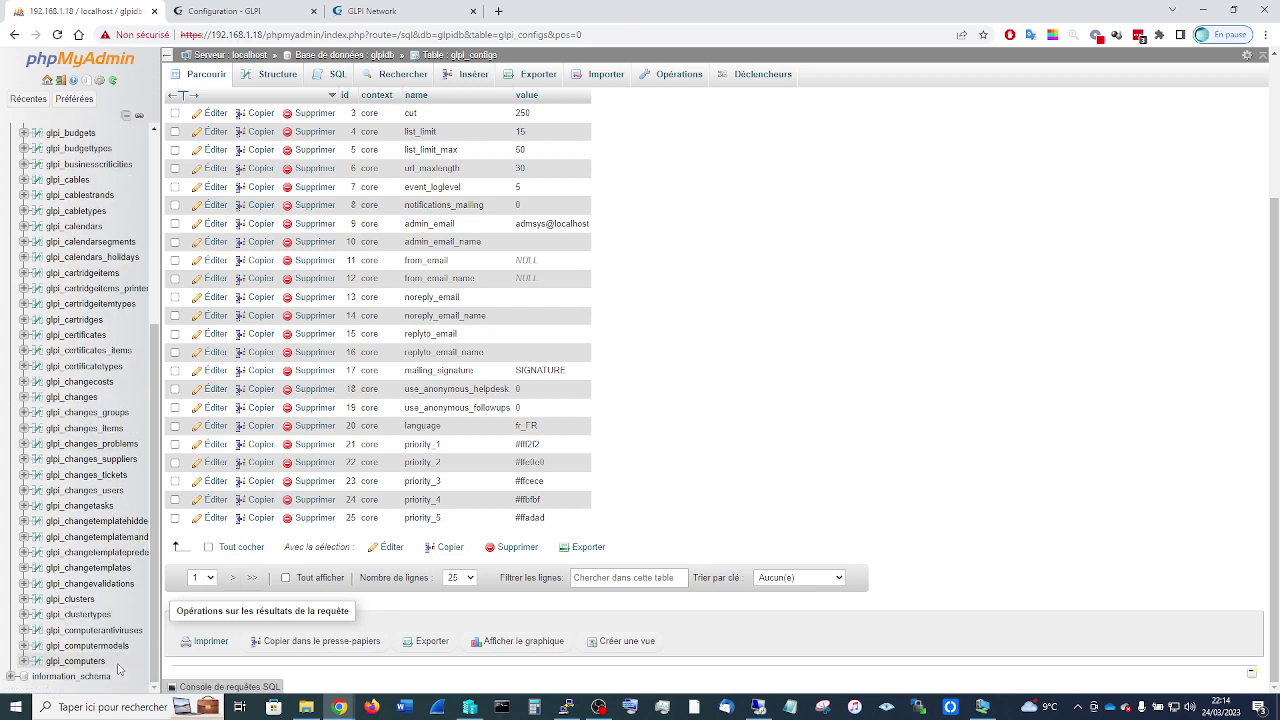
- Return to the glpidb table list, reopen glpi_configs, and jump to its page 11
click(14, 35)
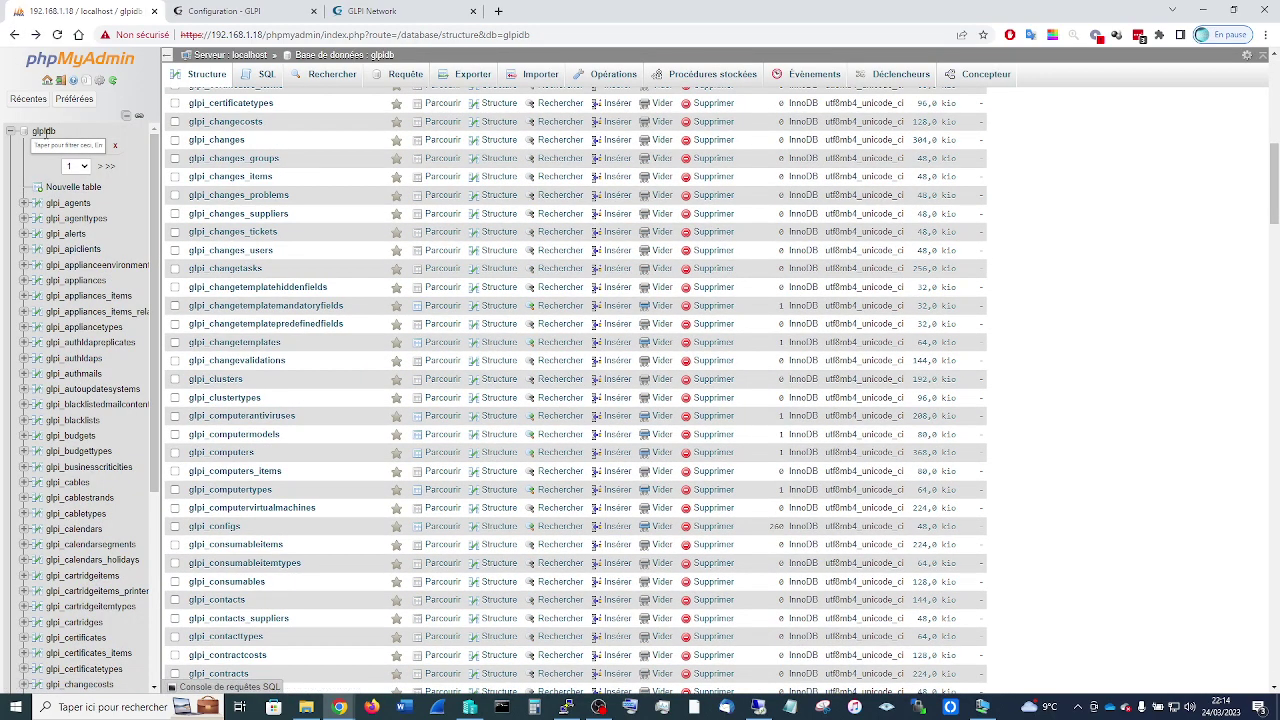
click(40, 133)
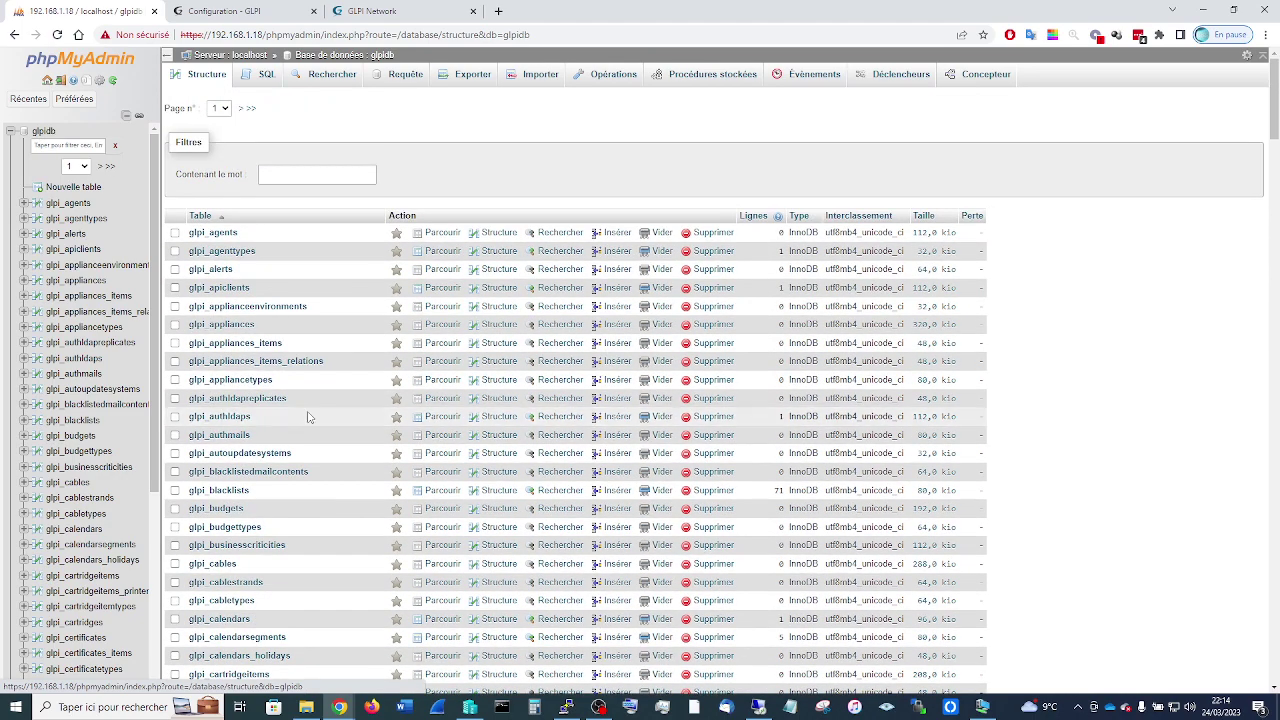
scroll(309, 416, down, 2)
scroll(309, 416, down, 3)
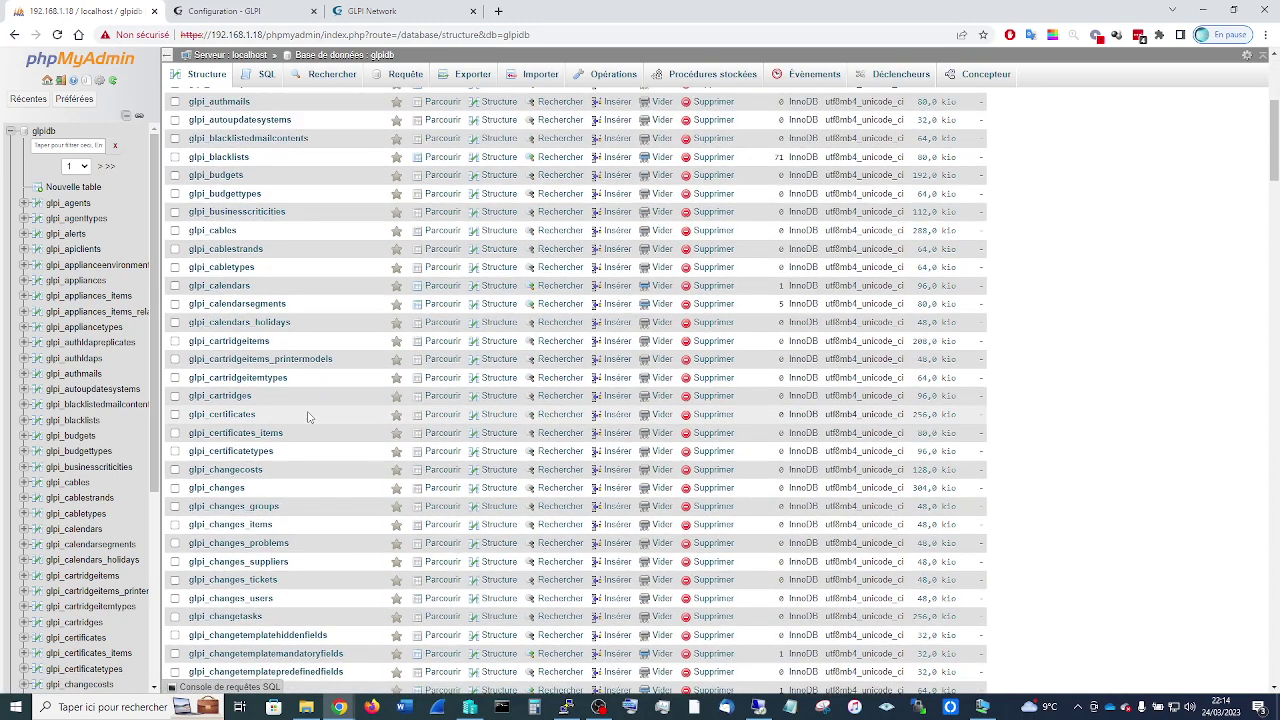
scroll(309, 416, down, 2)
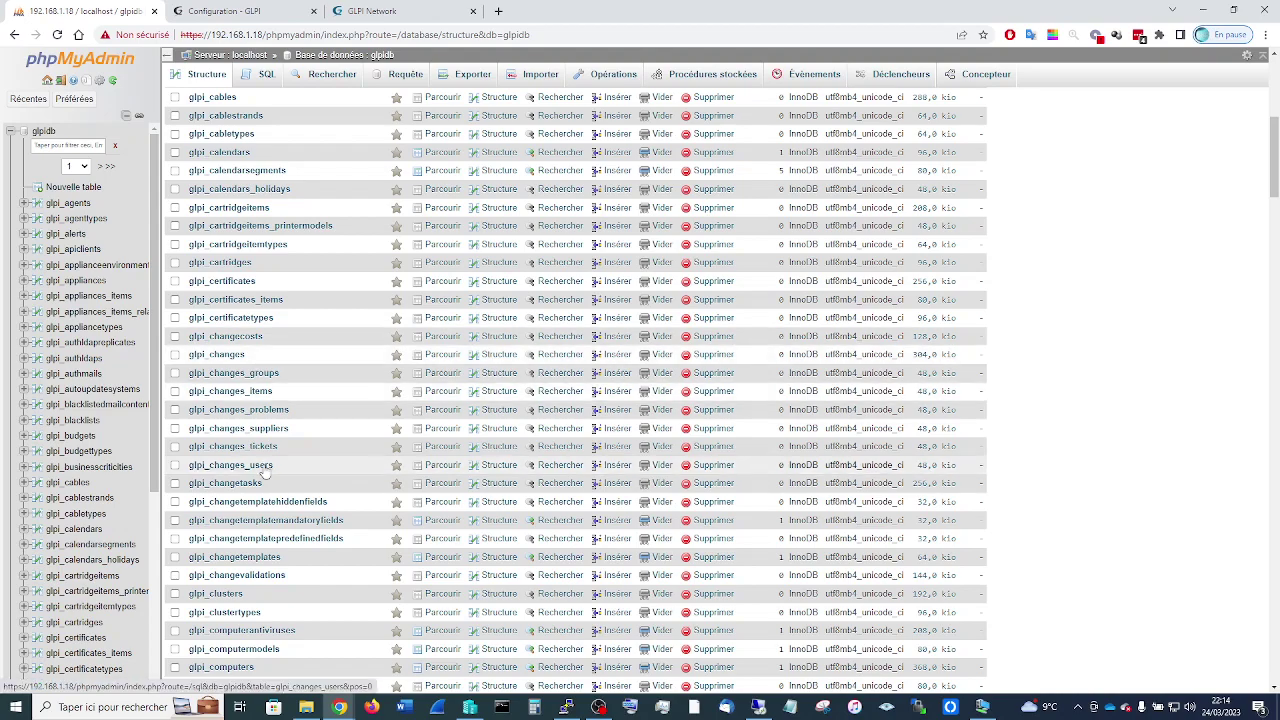
scroll(265, 474, down, 3)
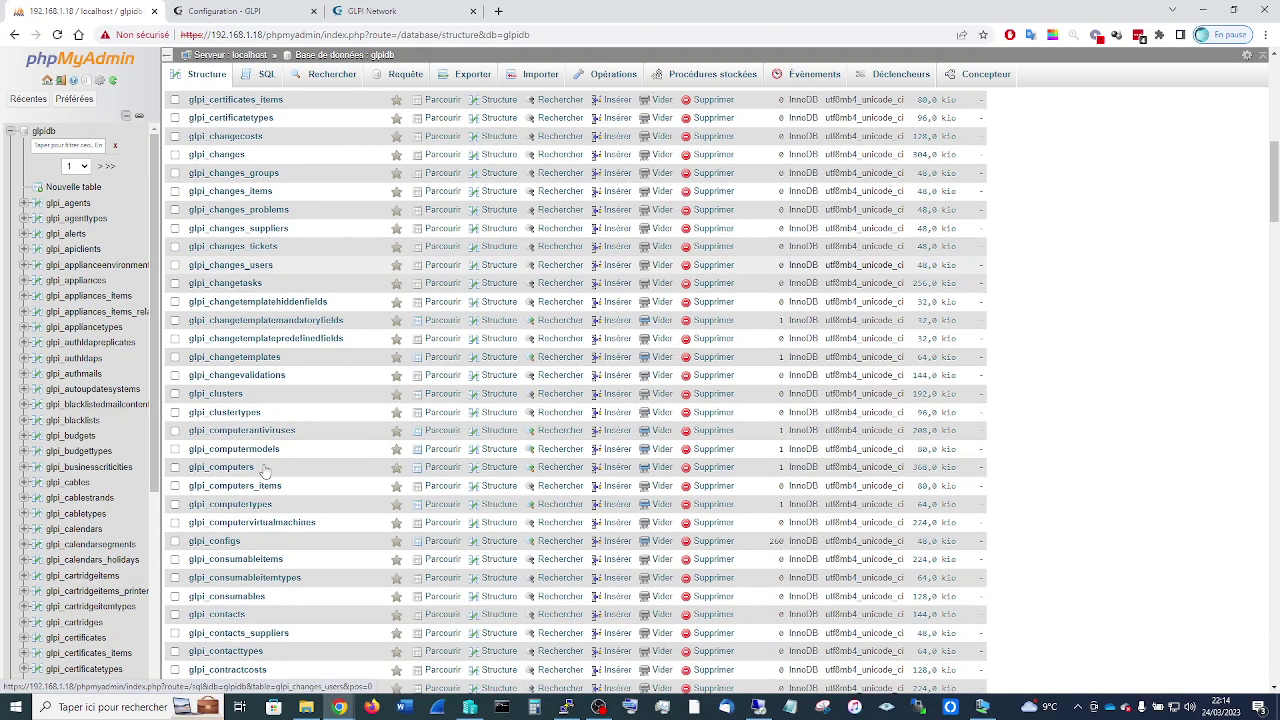
scroll(265, 470, down, 2)
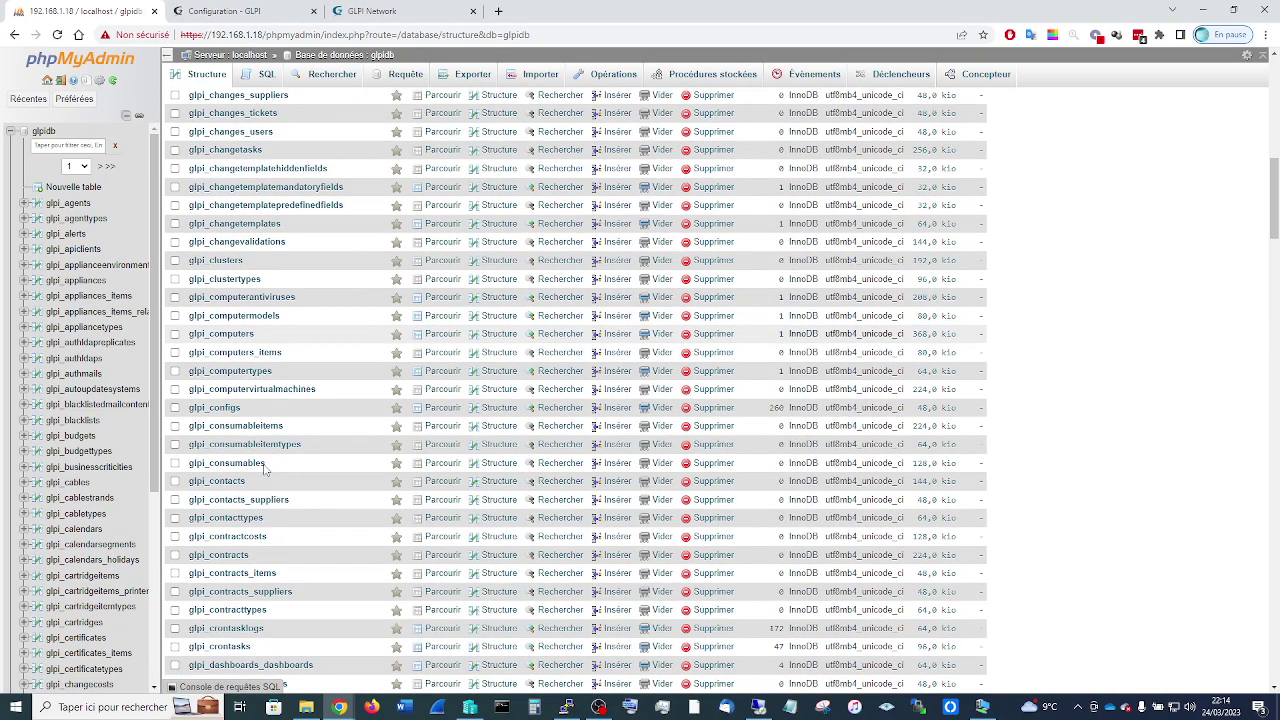
click(230, 407)
scroll(220, 500, down, 5)
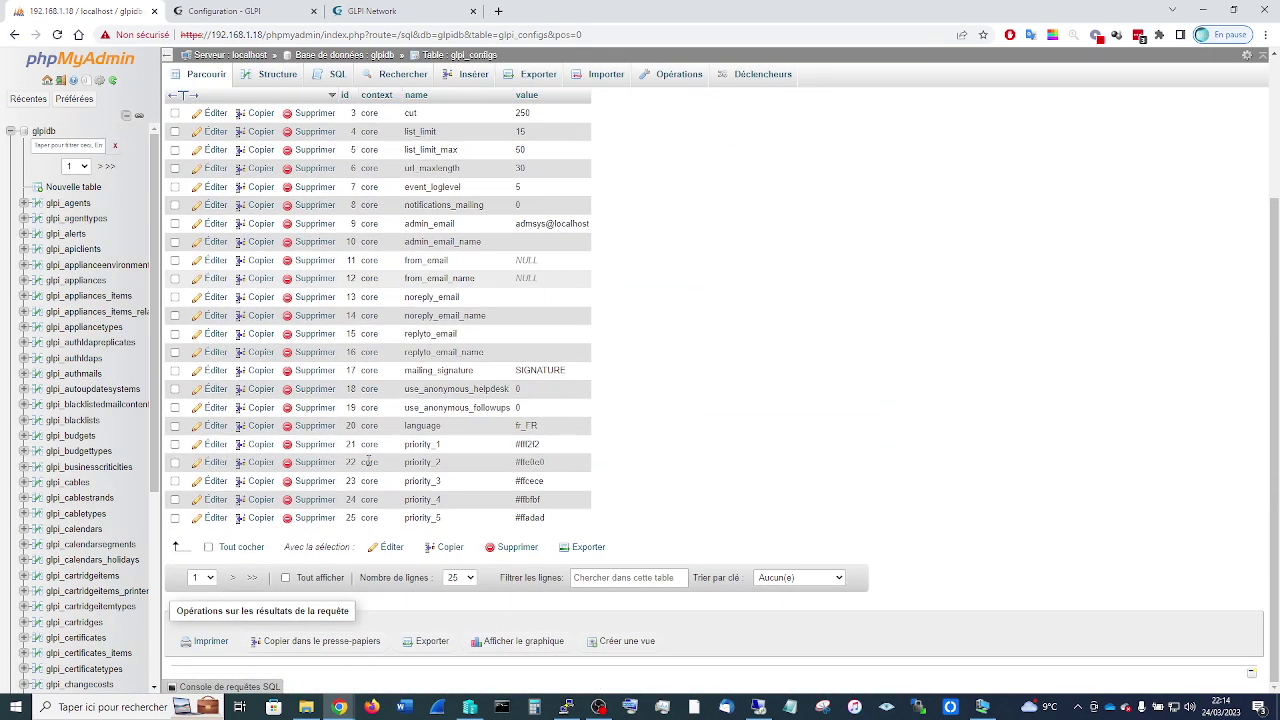
click(205, 578)
- Delete row 265 (marketplace_replace_plugins) from glpi_configs and return to GLPI's plugins tab
click(205, 565)
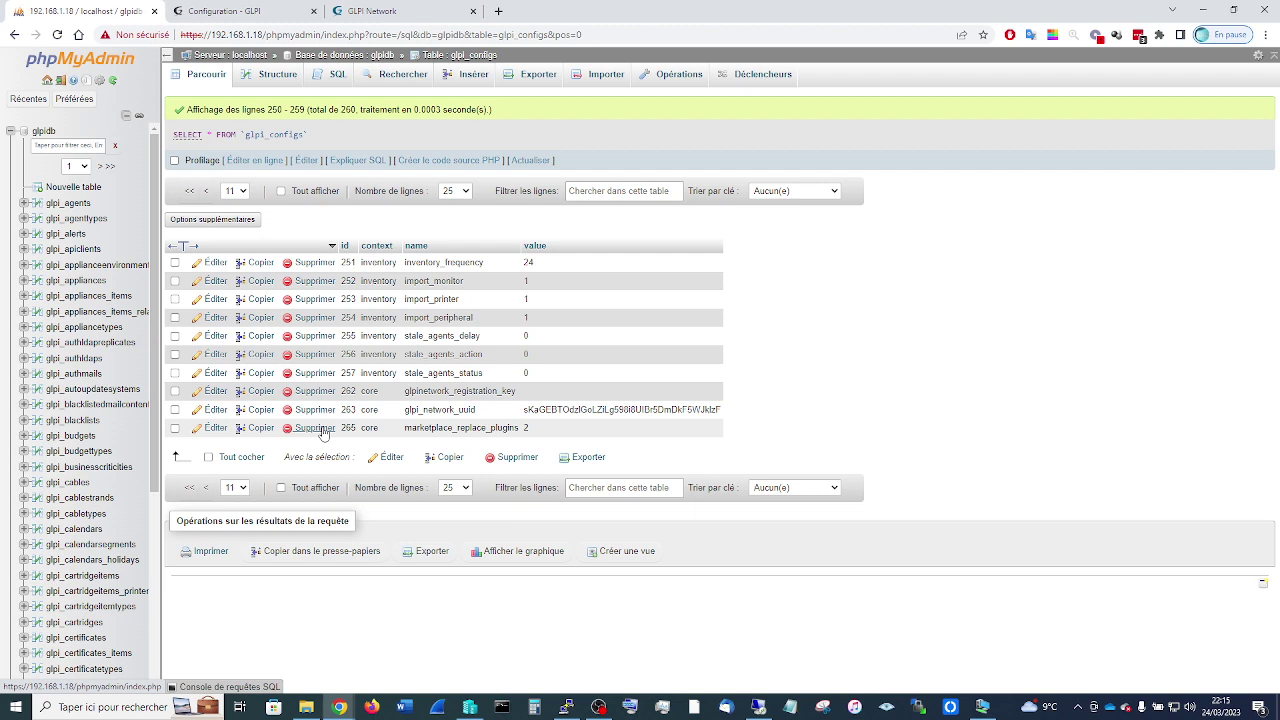
click(314, 428)
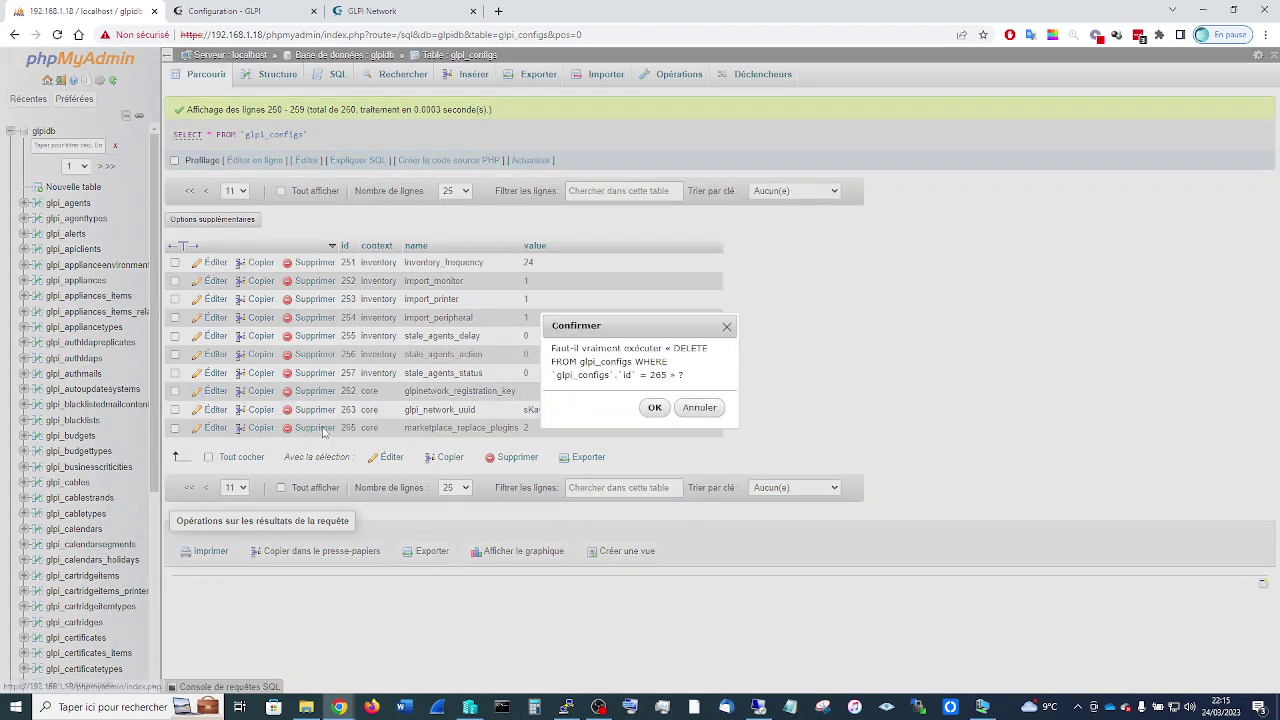
click(652, 406)
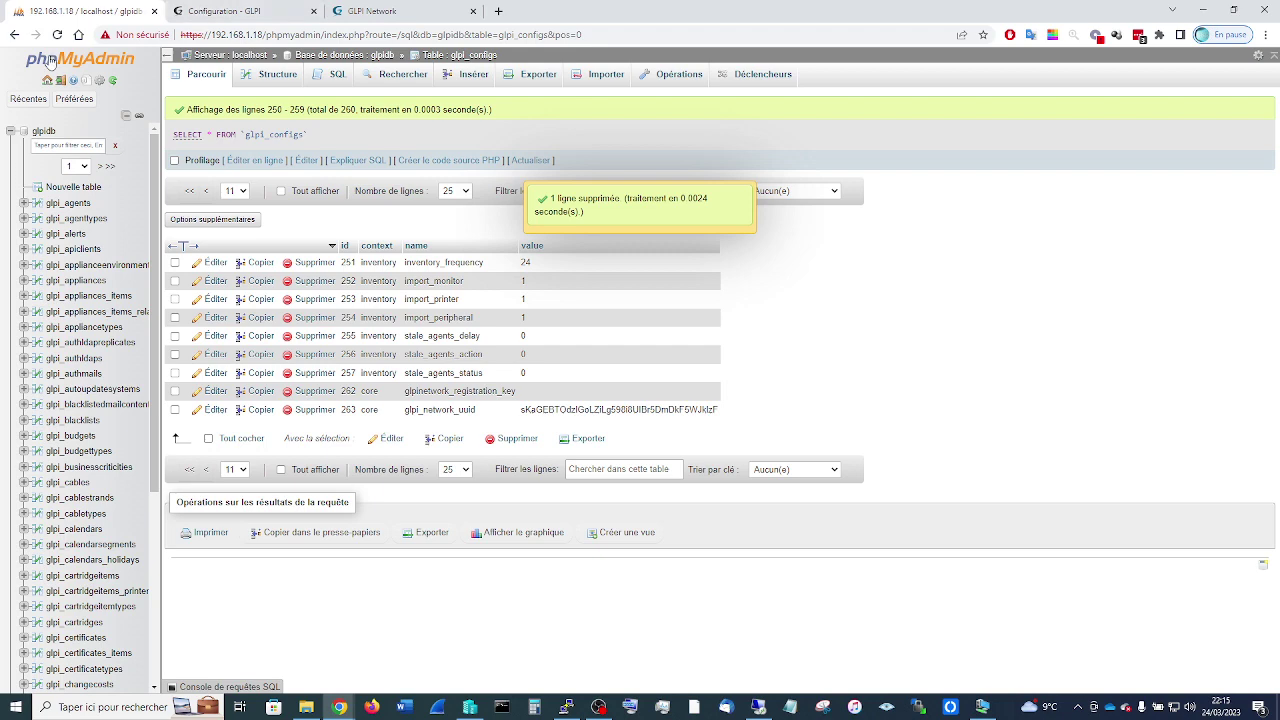
click(228, 12)
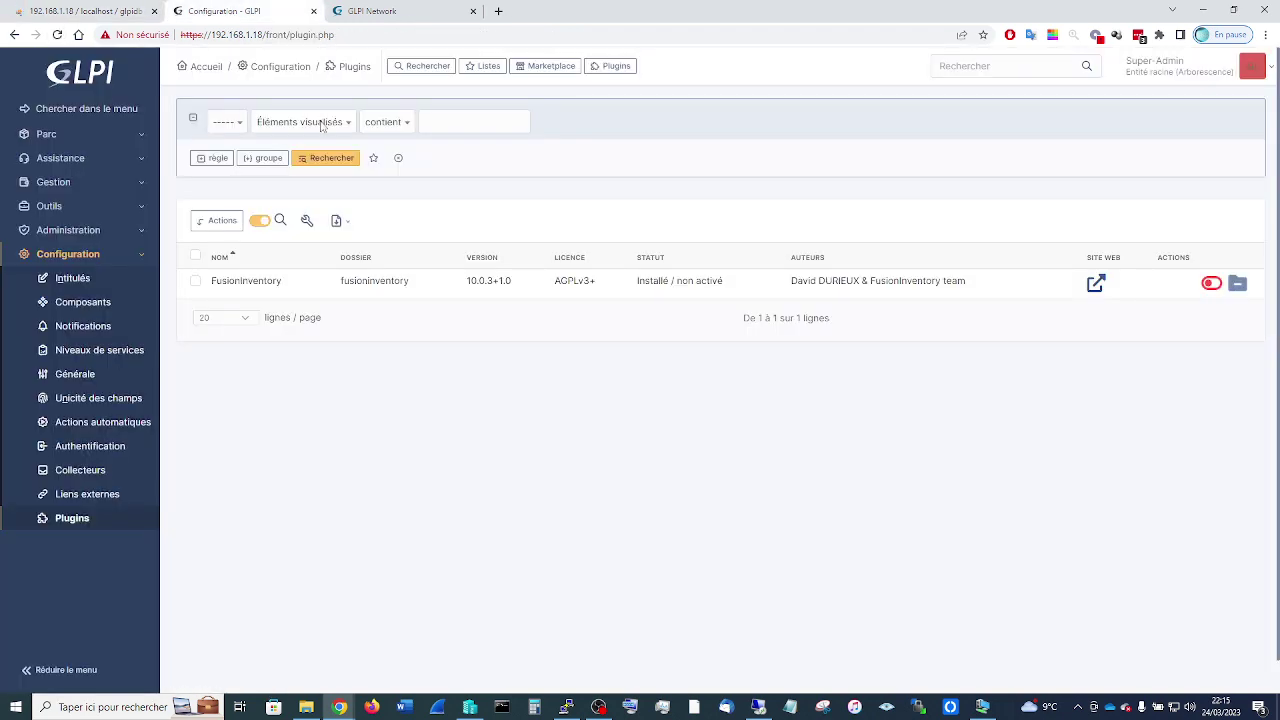
- Reload the GLPI Plugins page with Rechercher so the 'Passer au marketplace' prompt appears
click(432, 70)
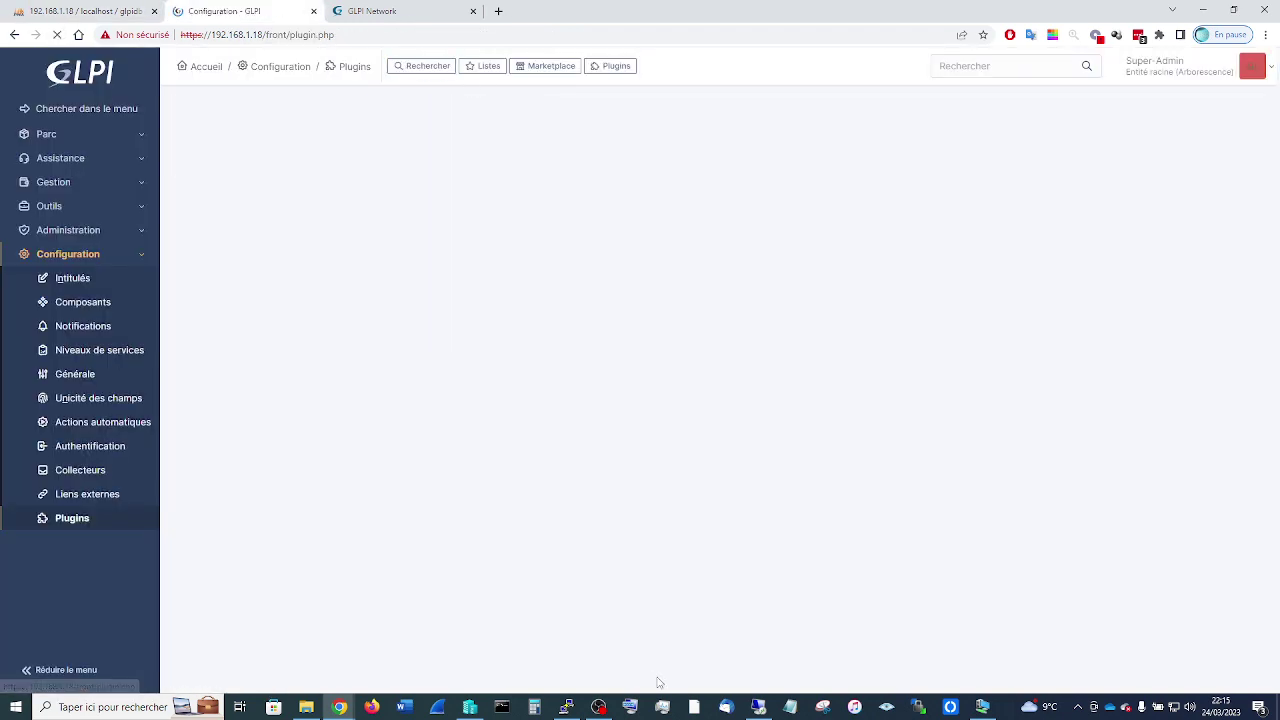